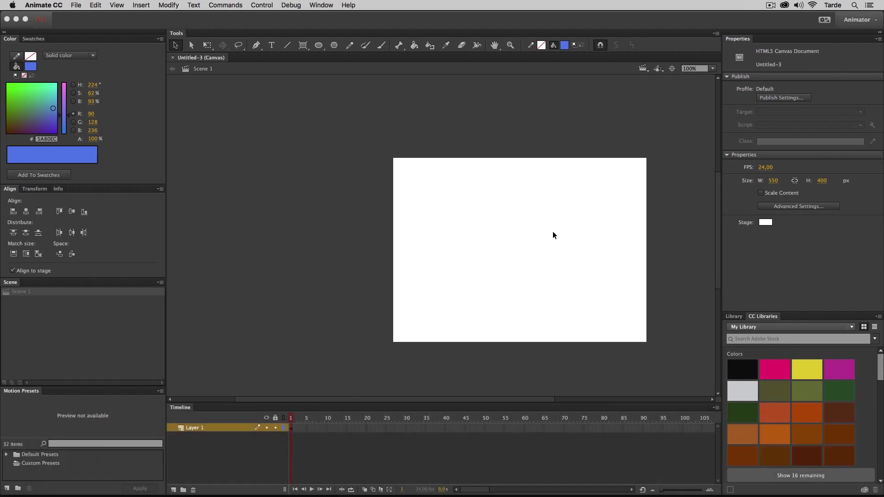
Center the stage and draw a blue primitive rectangle, about 551 by 68 px, across the stage's upper edge.
click(672, 69)
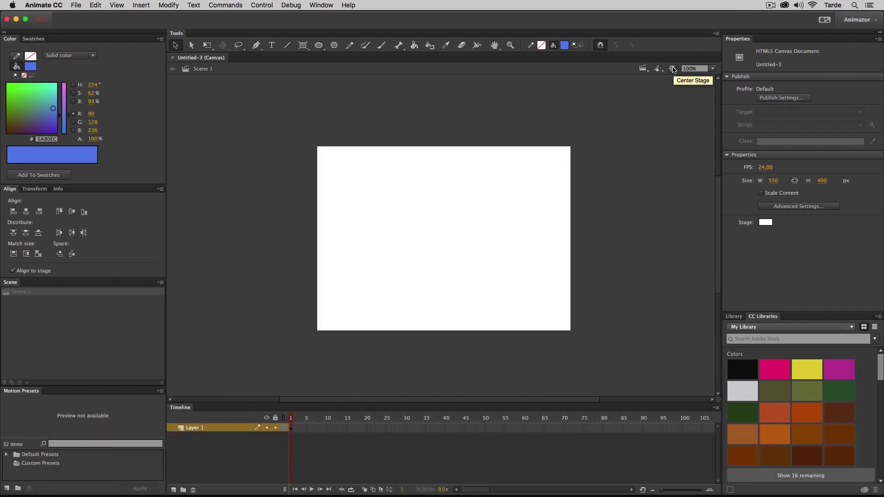
drag(304, 47, 325, 61)
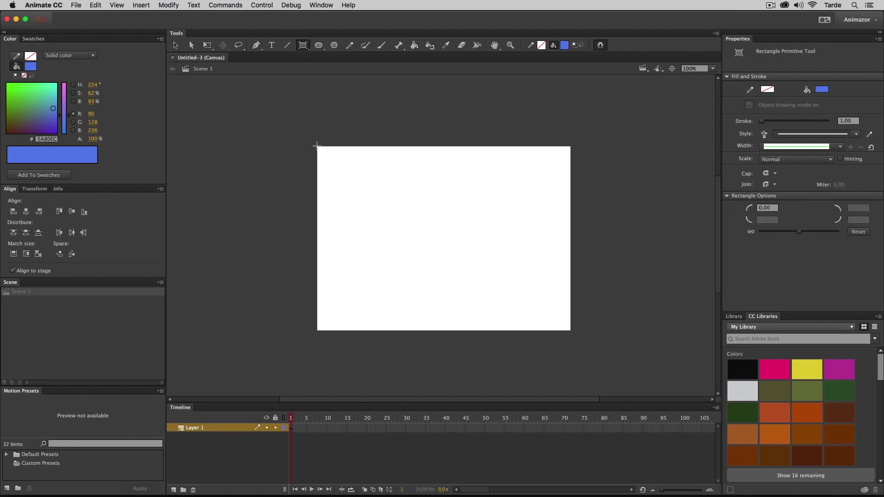
drag(317, 146, 570, 177)
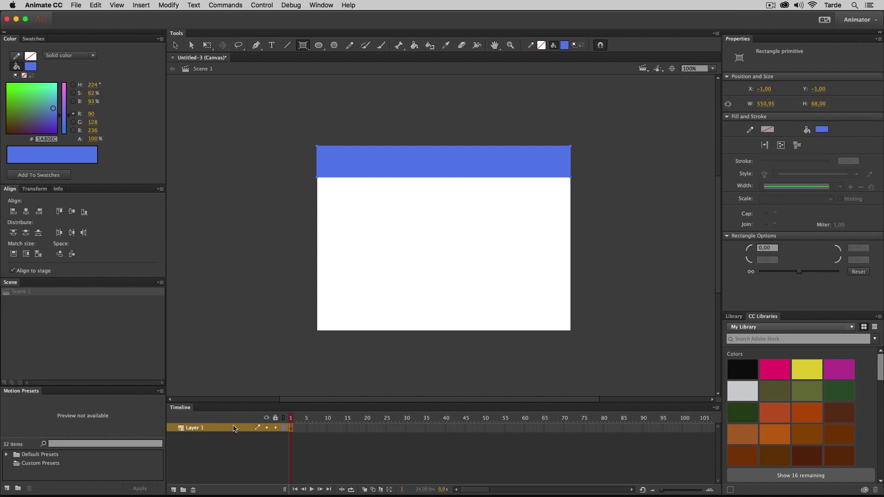
Insert a keyframe at frame 60 of Layer 1 and stretch its rectangle down from the upper edge to about 401 px high.
click(292, 419)
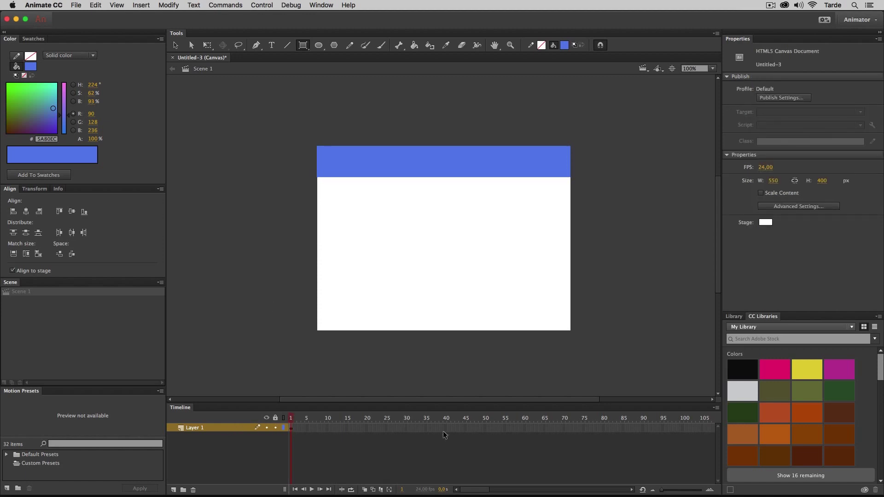
right_click(524, 426)
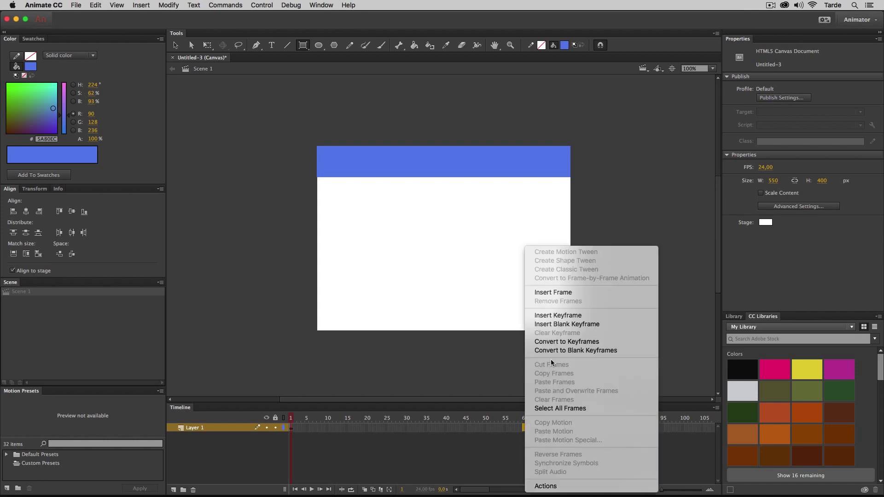
click(554, 317)
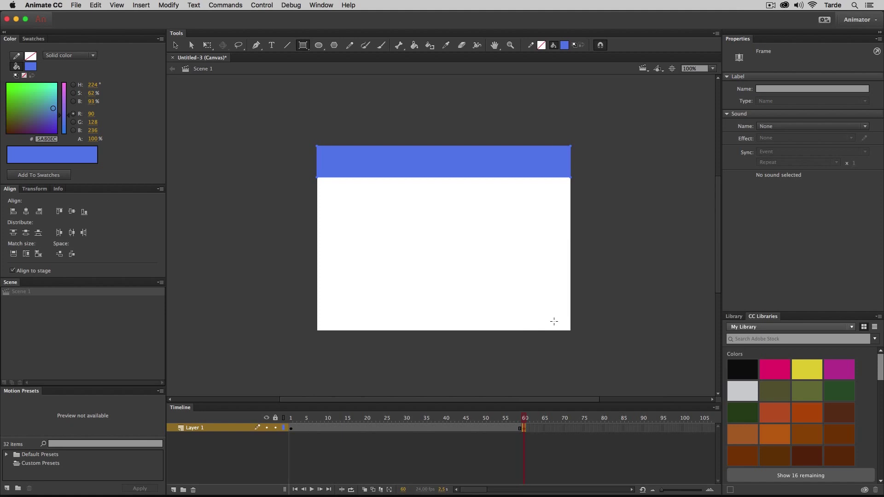
key(q)
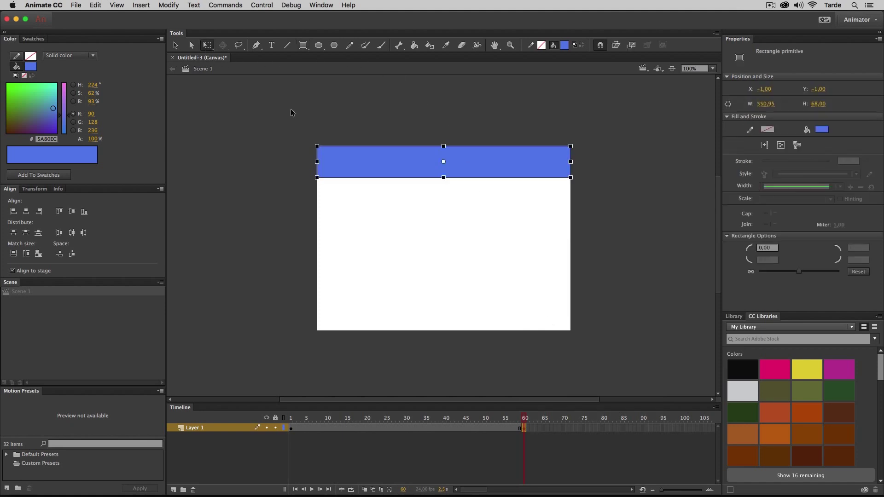
drag(443, 161, 444, 146)
drag(443, 178, 457, 330)
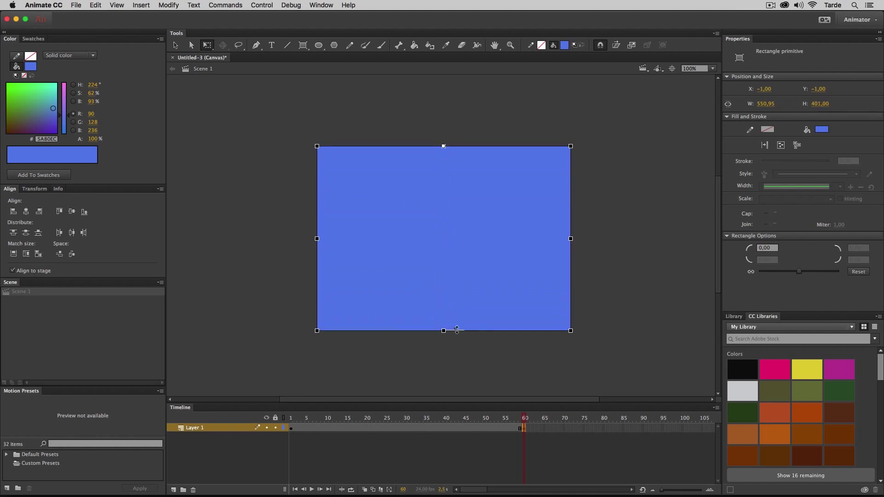
Create a shape tween on Layer 1 between frames 1 and 60 and preview it up to frame 60.
click(410, 428)
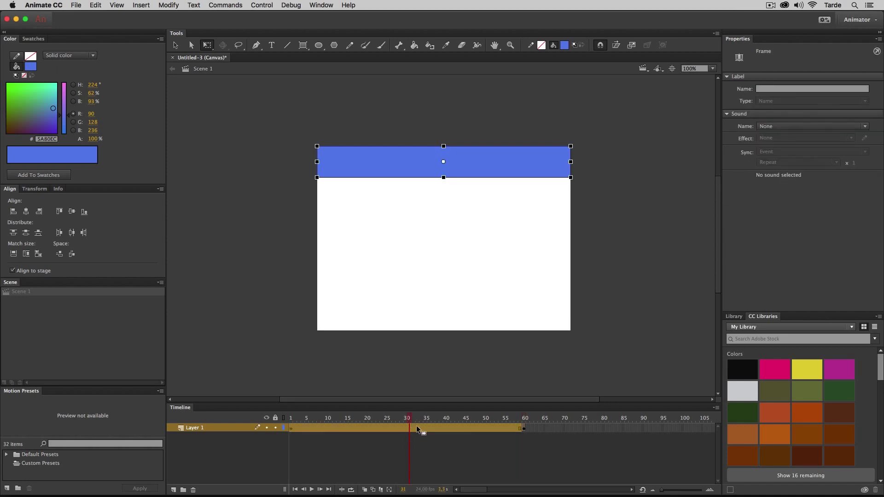
right_click(417, 426)
click(461, 269)
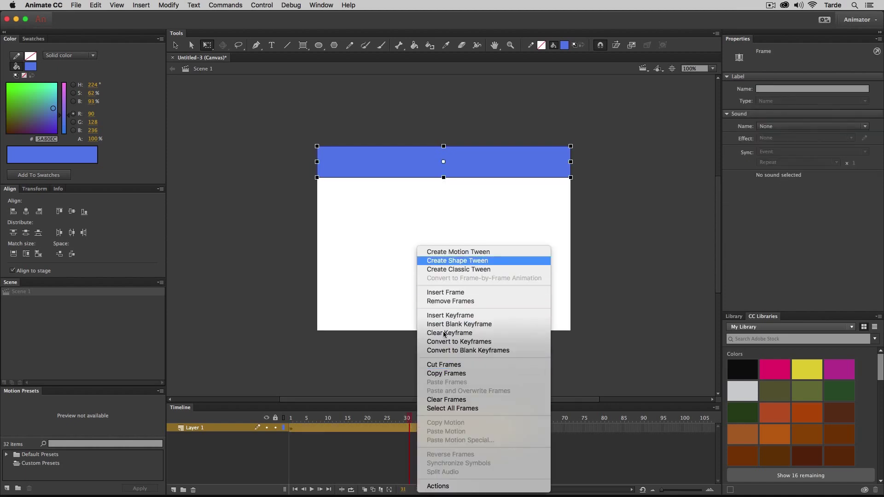
drag(409, 418, 525, 427)
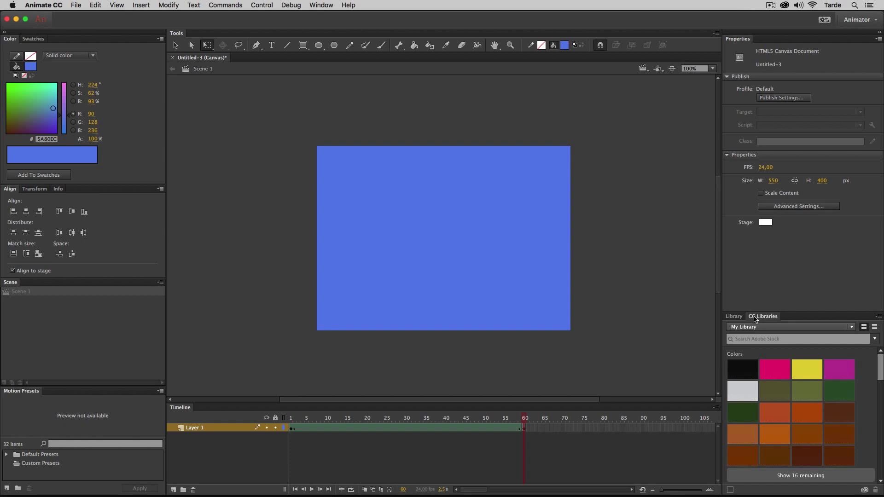
Import Artwork 7 from the Desenhos library as a single flattened bitmap and position it at about X 94, Y 34.
click(757, 327)
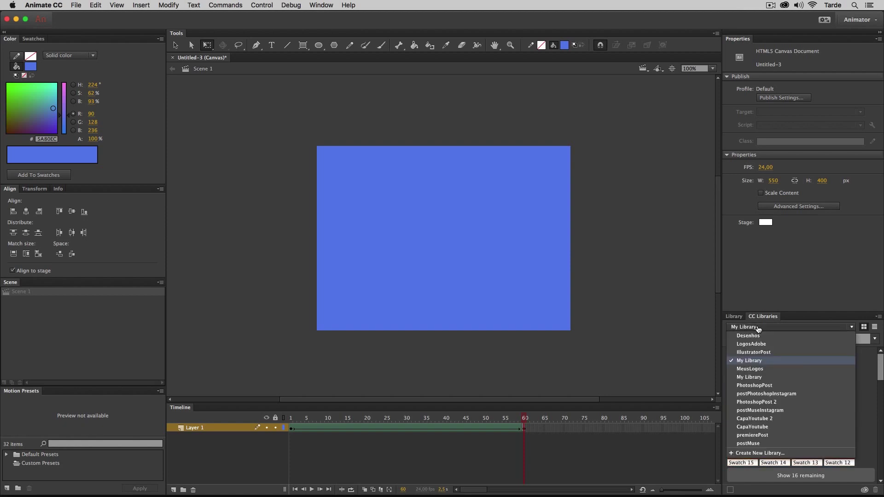
click(748, 336)
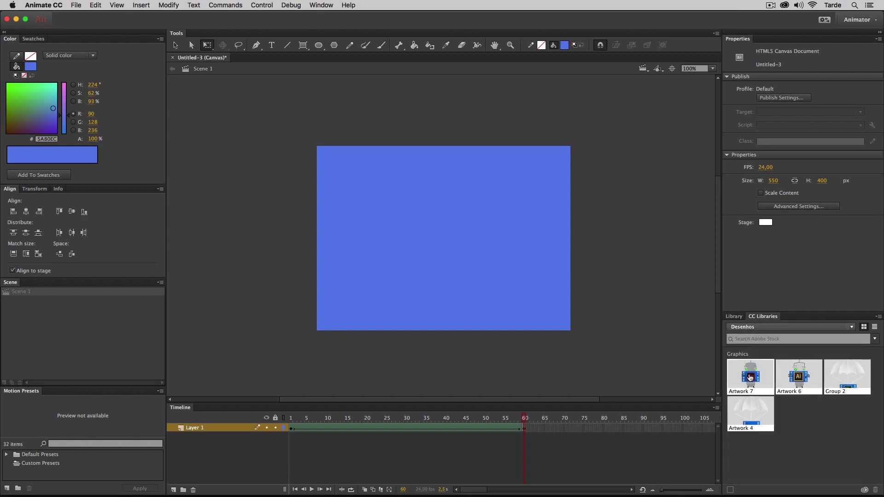
drag(751, 378, 377, 233)
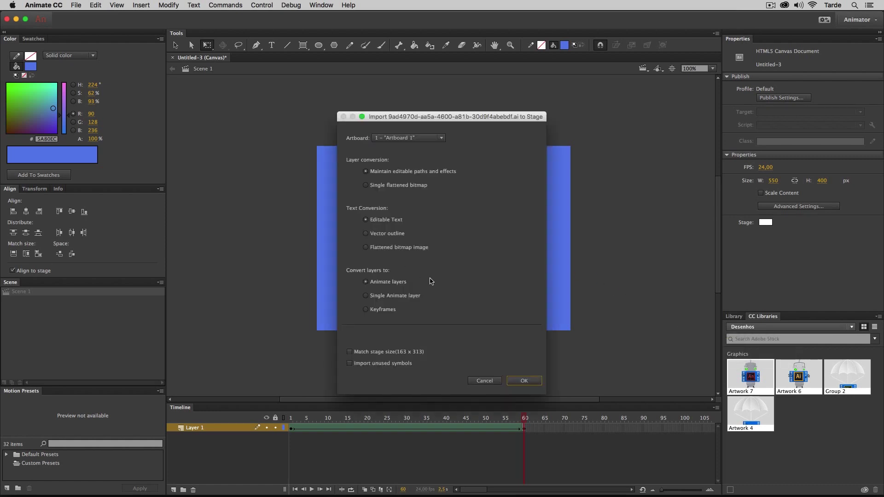
click(387, 188)
click(524, 382)
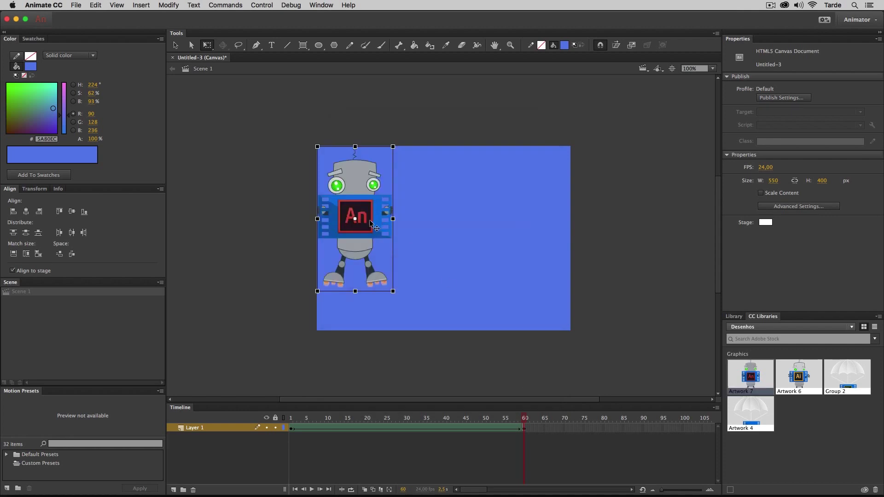
drag(370, 224, 414, 239)
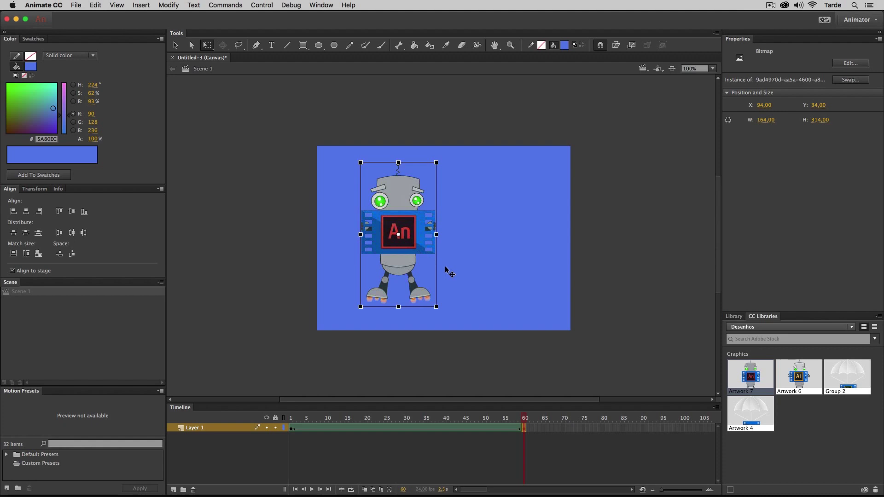
Convert the robot bitmap to a Movie Clip symbol named robo.
click(173, 8)
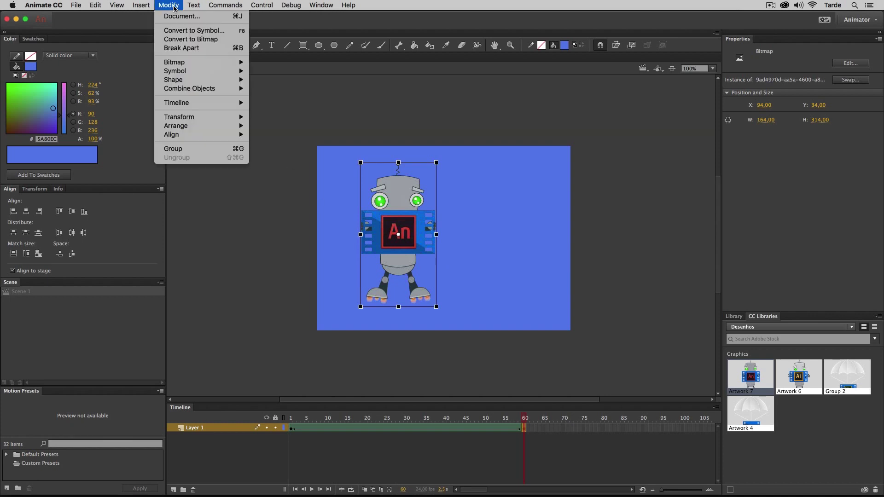
click(179, 31)
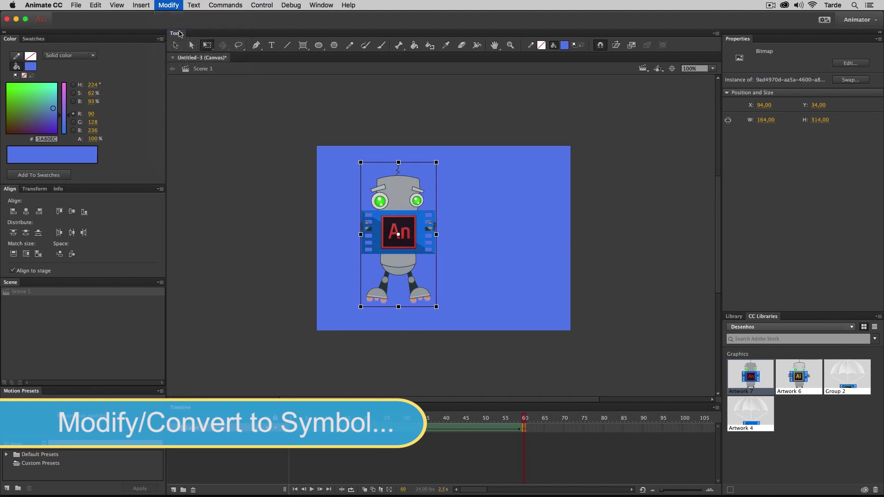
text(ro)
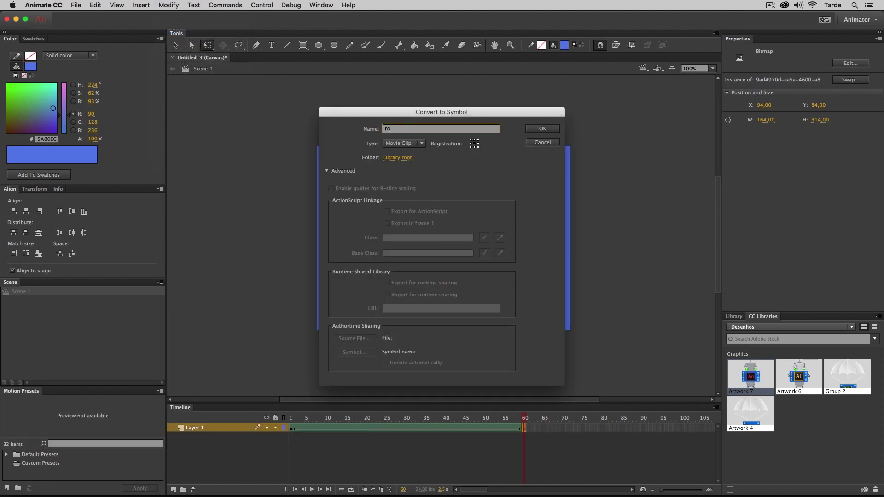
text(bo)
click(543, 129)
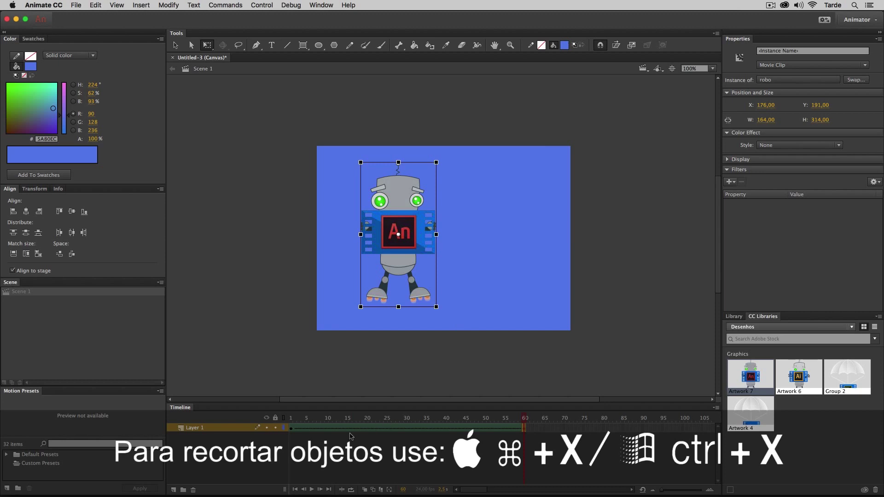
Cut the robot from Layer 1 and add a new layer named robo above it.
key(super+x)
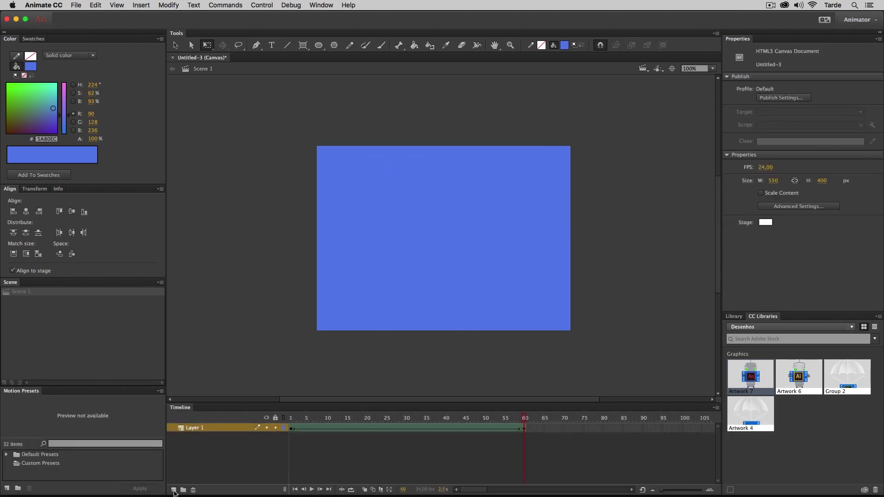
click(173, 490)
double_click(202, 428)
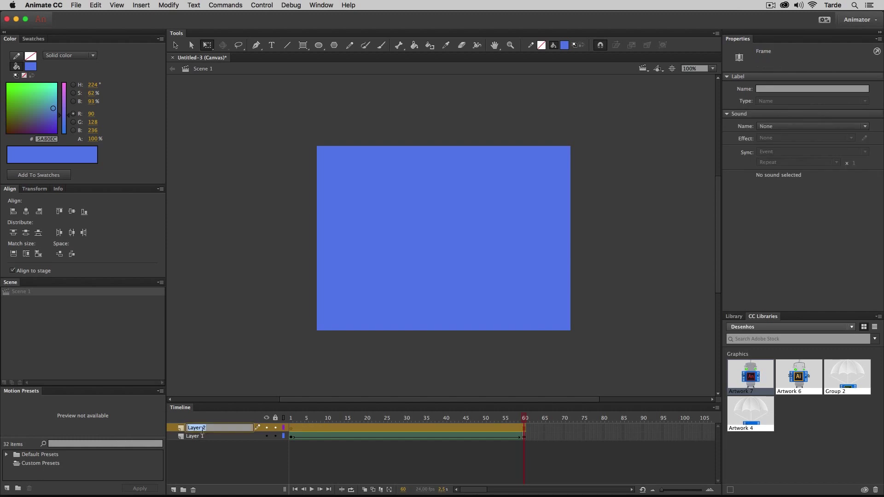
text(robo)
key(Return)
Place the robo symbol from the document library on the robo layer, near the stage center at about X 260, Y 175.
mouse_move(525, 420)
mouse_down()
mouse_move(463, 421)
mouse_move(524, 422)
mouse_up()
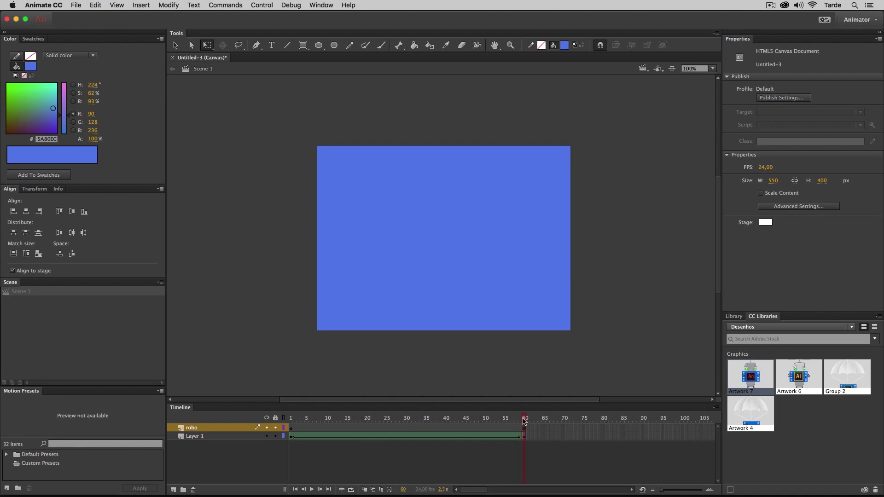
click(734, 317)
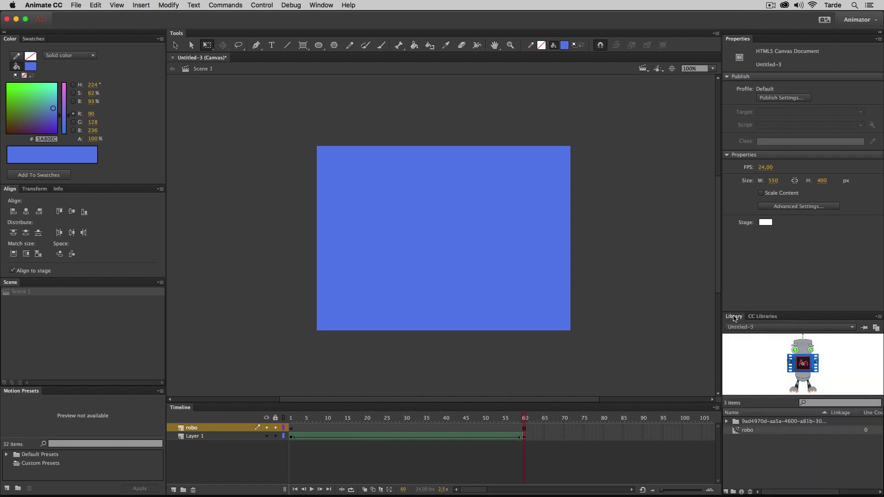
drag(796, 374, 438, 231)
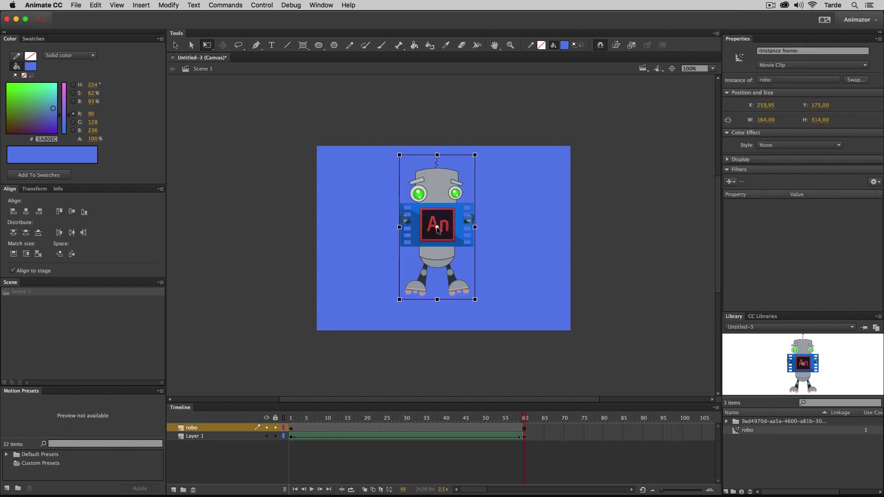
Shift the robo layer's keyframe from frame 1 to frame 60 and place the robot above the stage at about X 70, Y -154.
click(294, 429)
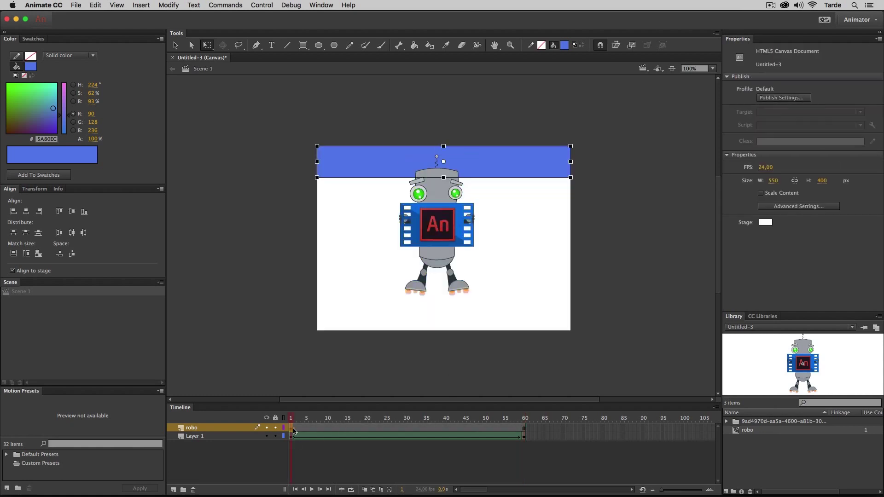
mouse_move(293, 430)
mouse_down()
mouse_move(375, 430)
mouse_move(299, 430)
mouse_up()
click(524, 428)
drag(442, 258, 407, 270)
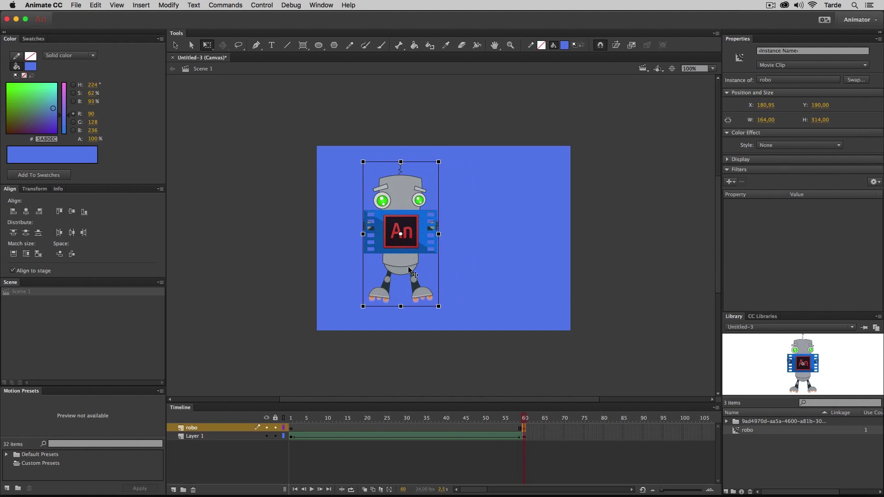
drag(408, 267, 373, 138)
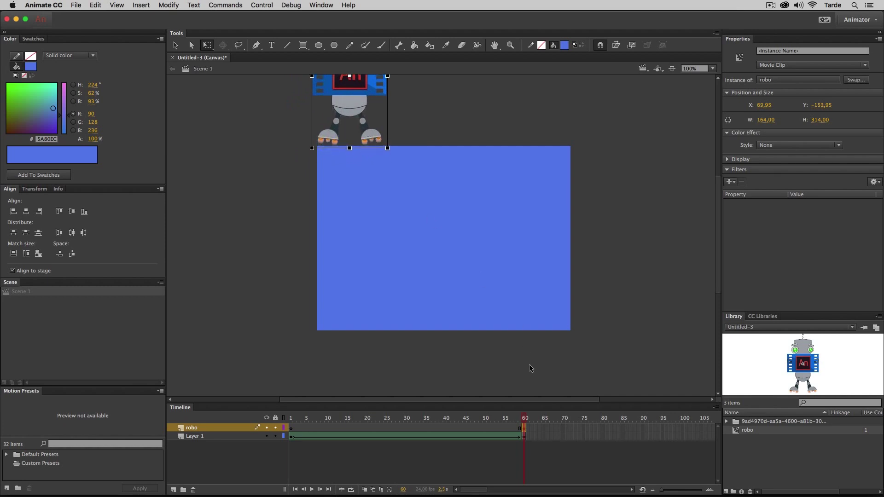
Insert a keyframe at frame 90 of the robo layer and move the robot down onto the stage at about X 156, Y 189.
click(527, 418)
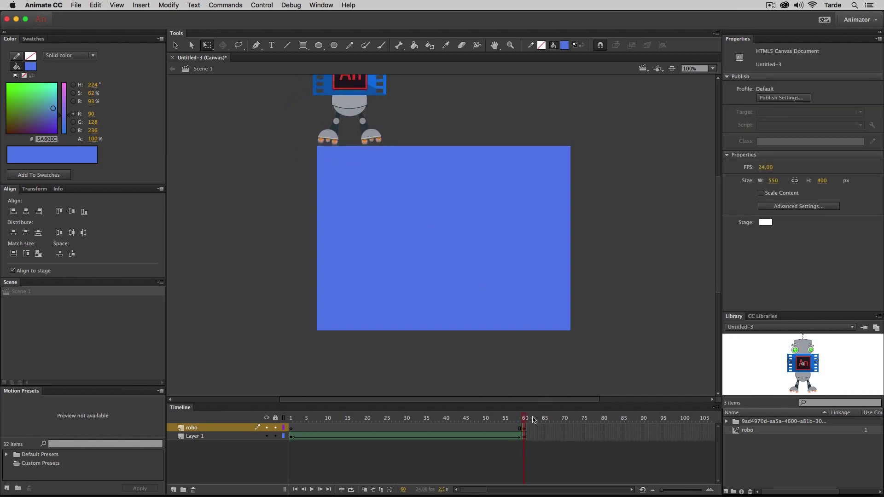
click(643, 429)
right_click(643, 429)
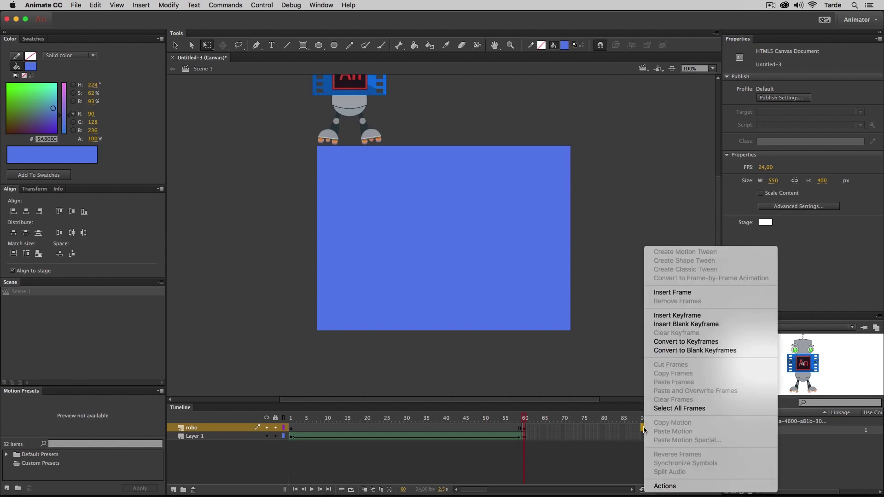
click(663, 315)
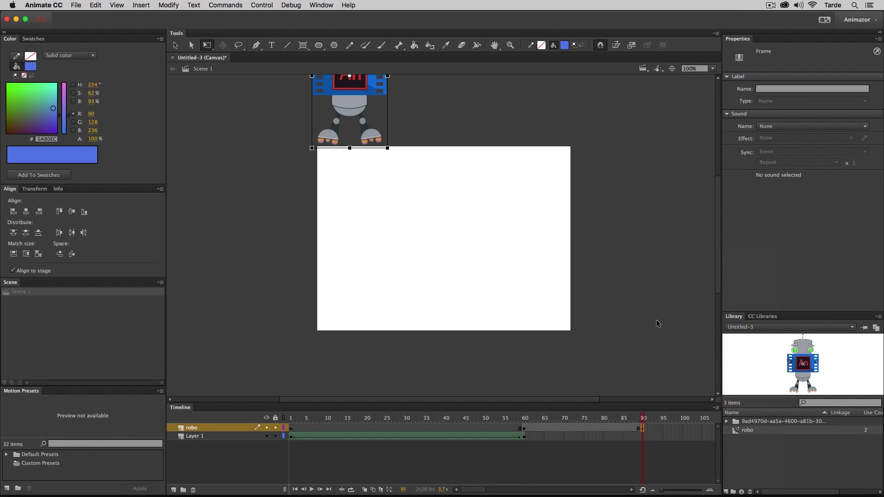
drag(352, 101, 391, 259)
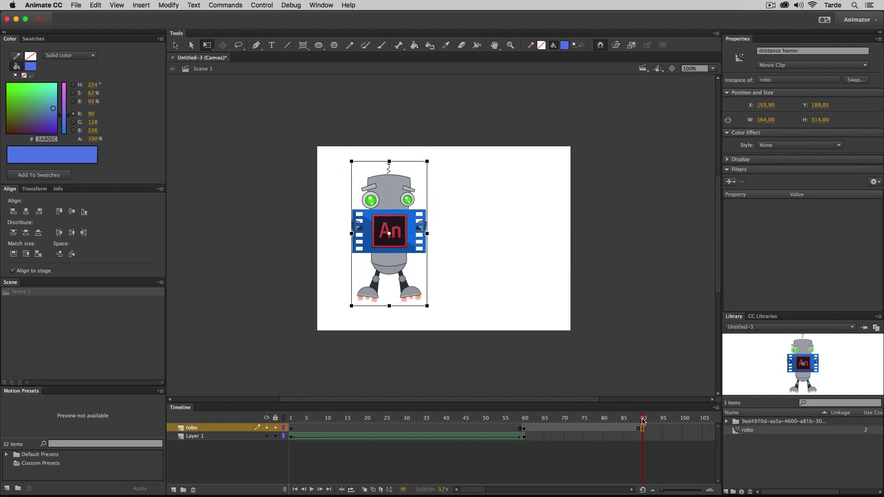
Create a classic tween on the robo layer between frames 60 and 90 and preview it up to frame 90.
drag(643, 422, 572, 428)
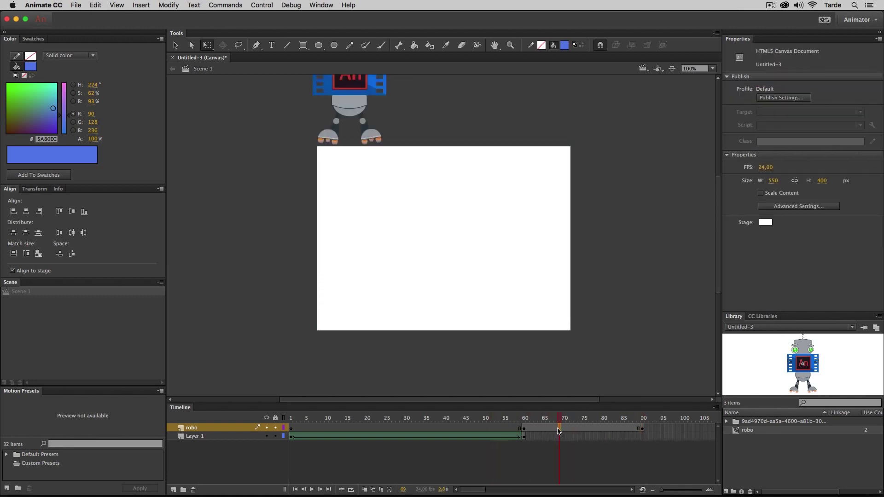
click(558, 429)
right_click(559, 429)
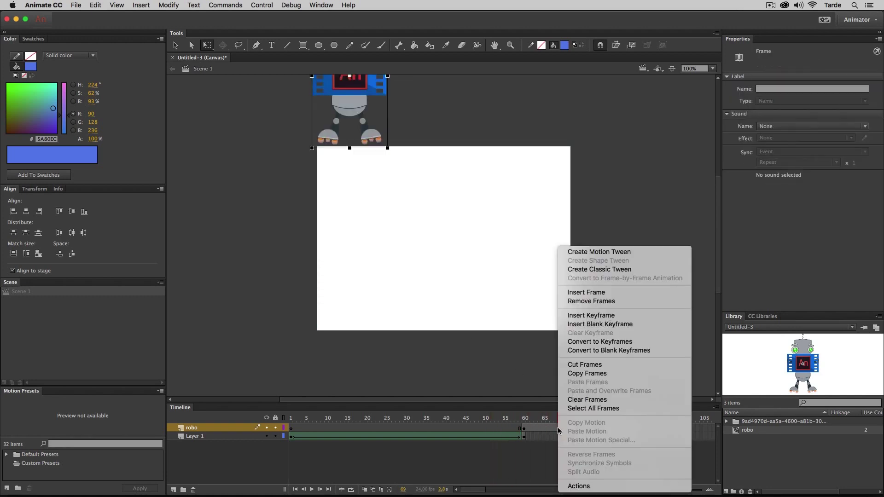
click(596, 271)
drag(561, 420, 643, 429)
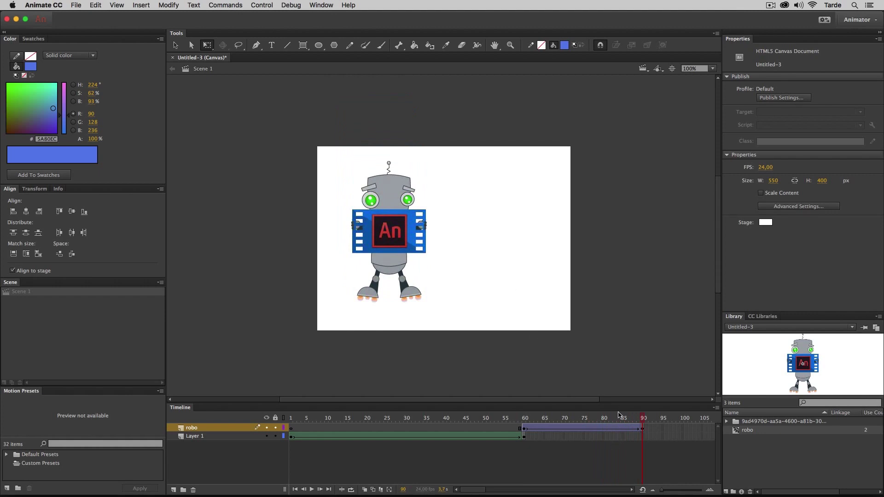
Insert a frame at frame 90 of Layer 1 to extend the blue background to the end of the robot's tween.
click(643, 436)
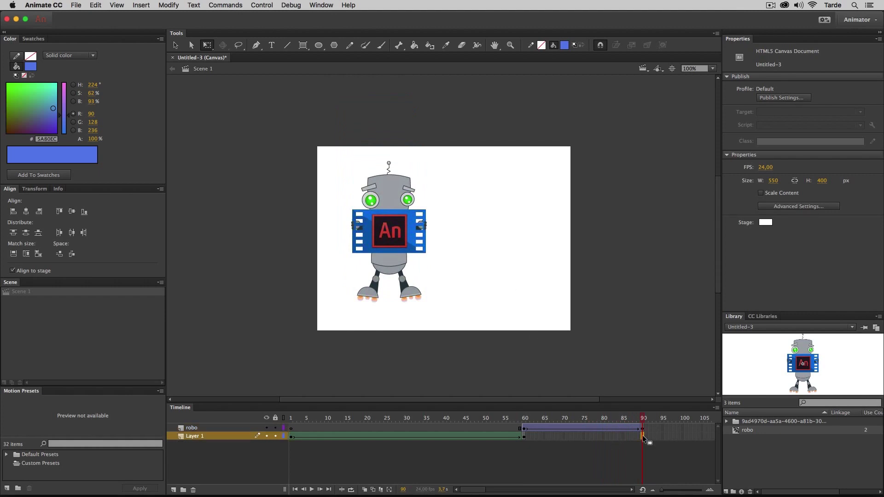
right_click(642, 435)
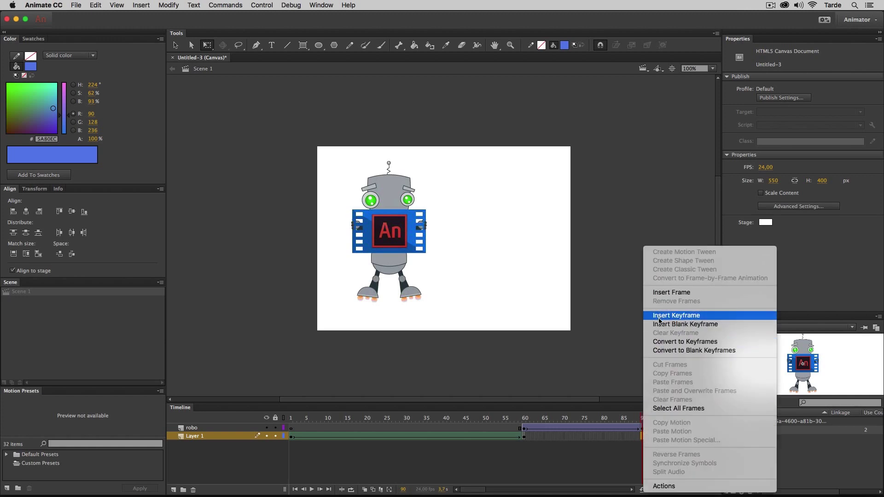
click(660, 296)
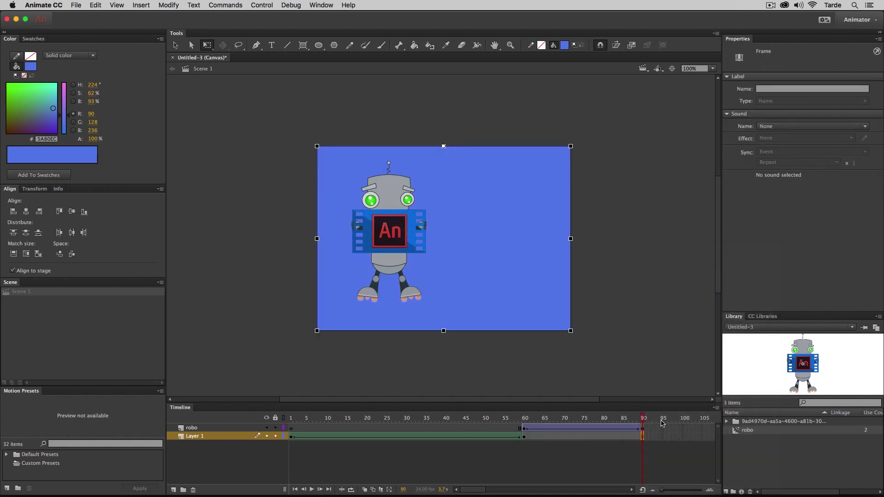
mouse_move(645, 421)
mouse_down()
mouse_move(420, 420)
mouse_move(643, 434)
mouse_up()
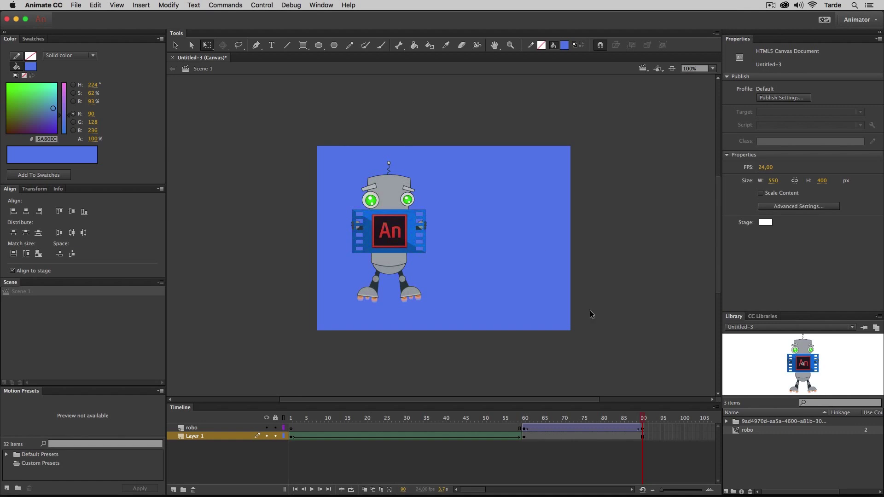
Activate the Text tool, try the Static Text type, and set the type back to Dynamic Text.
click(271, 45)
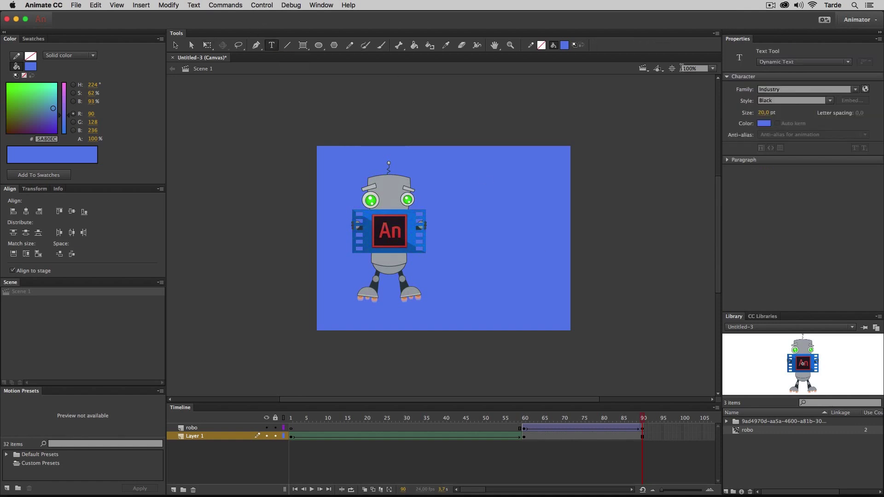
click(781, 63)
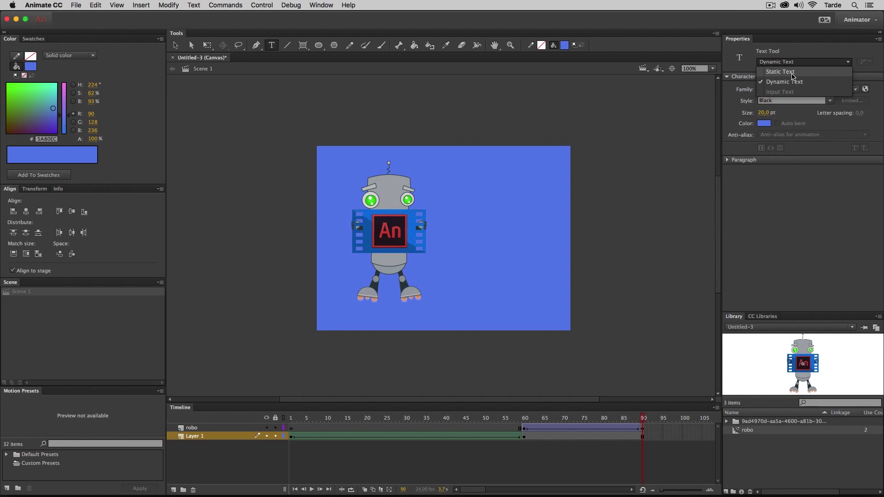
click(791, 72)
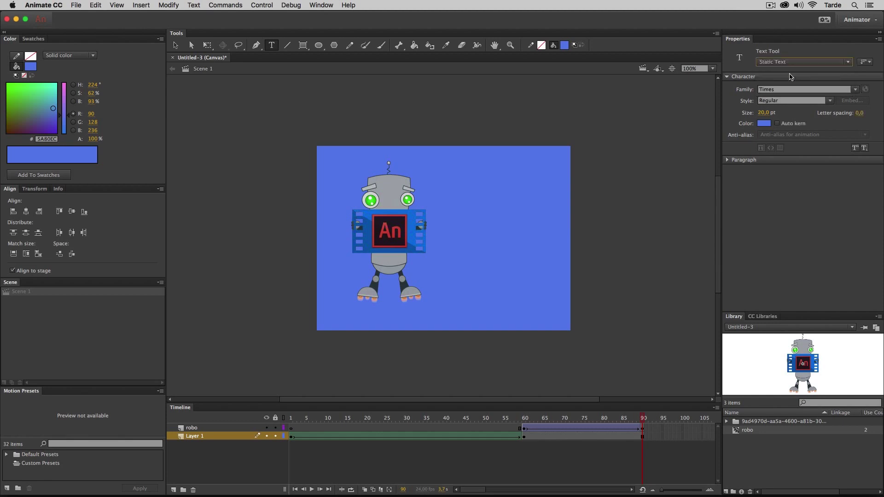
click(830, 62)
click(798, 81)
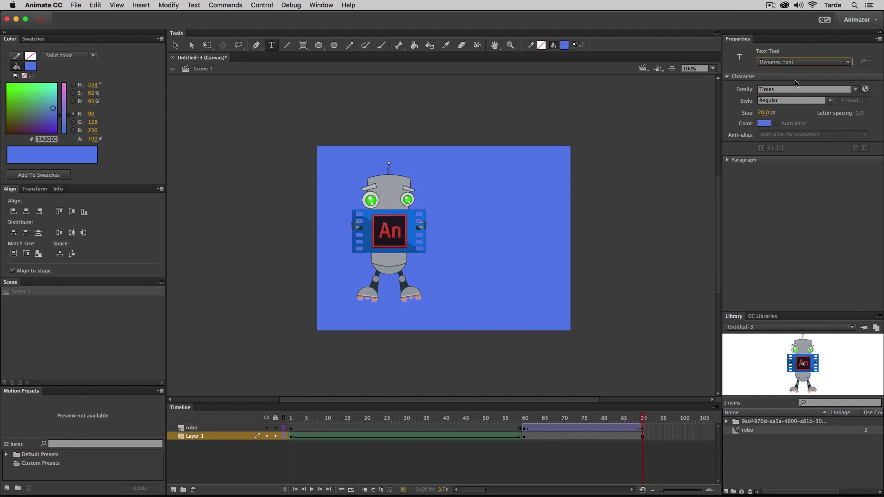
Add the FatFrank family from the Typekit web fonts to the available fonts.
click(865, 91)
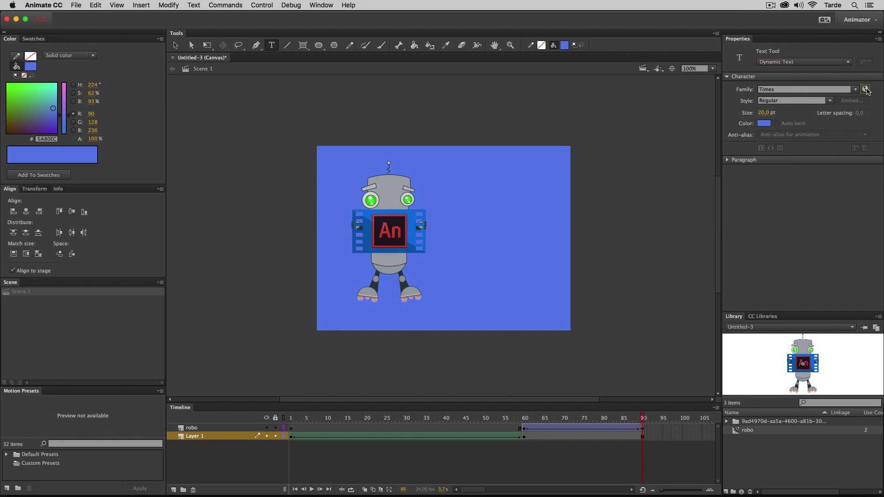
click(865, 89)
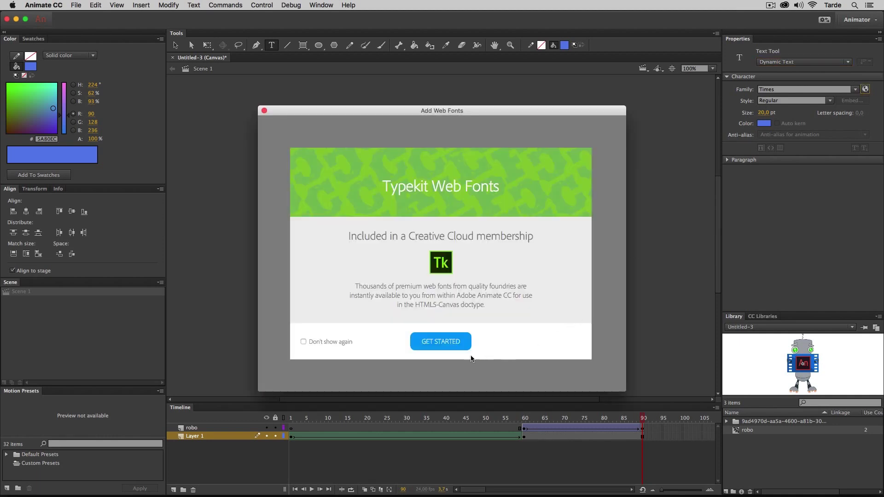
click(446, 348)
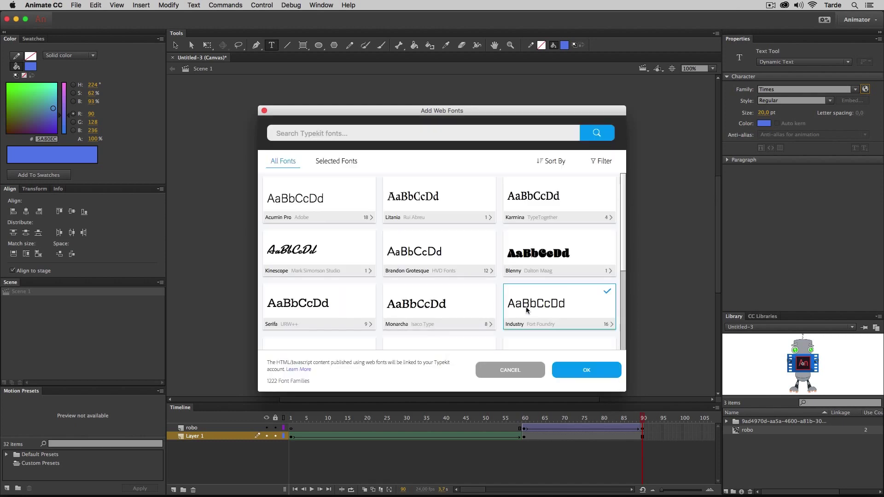
drag(623, 217, 619, 251)
click(319, 239)
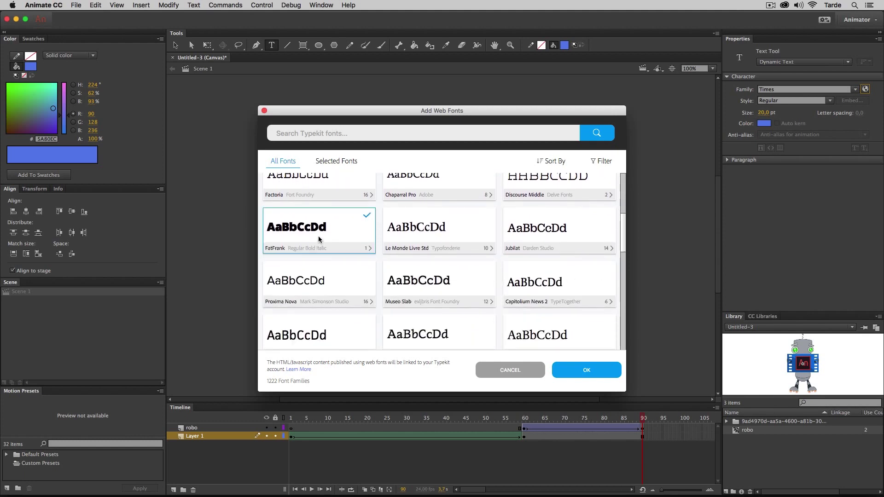
click(566, 375)
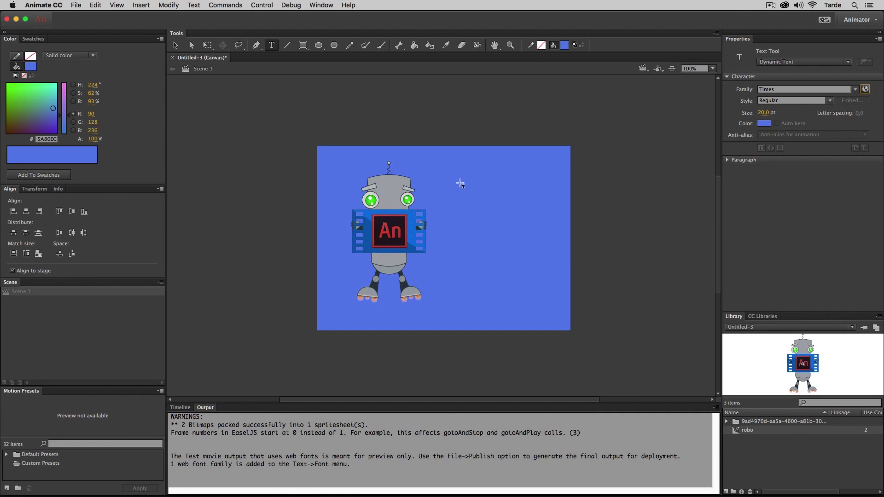
Draw a text box about 217 by 151 px beside the robot reading "Chegou um novo vídeo de Adobe Animate CC" and set its font to FatFrank.
drag(457, 175, 557, 244)
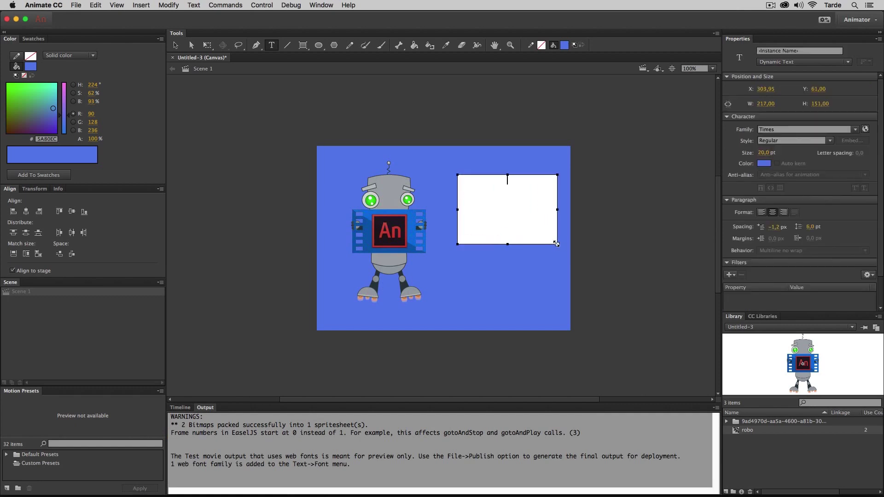
text(Chegou um novo vídeo de Adobe Animate CC)
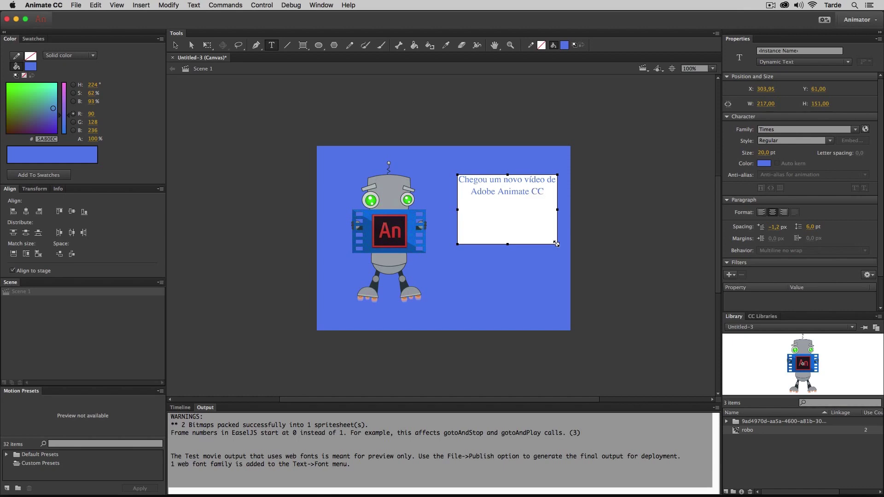
key(super+a)
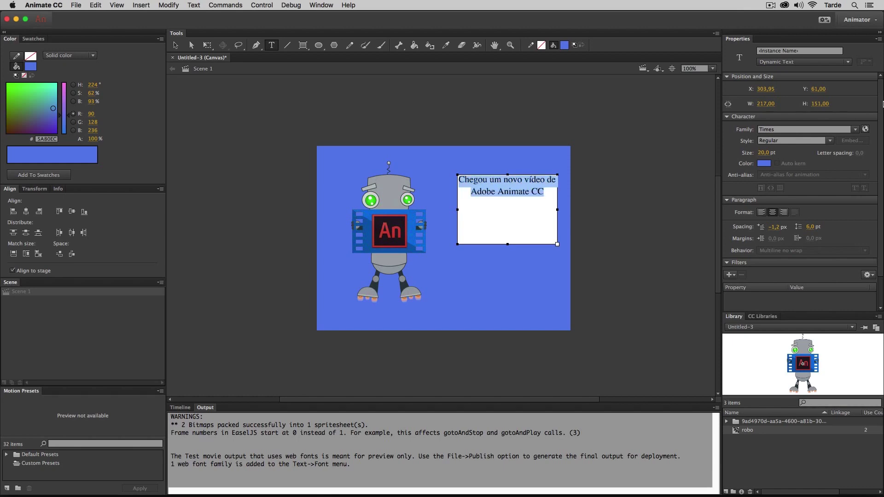
click(855, 130)
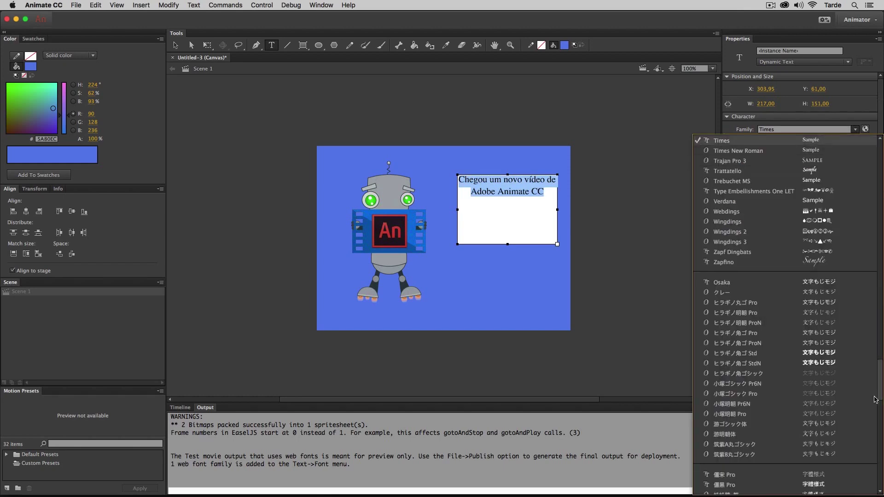
drag(880, 394, 880, 170)
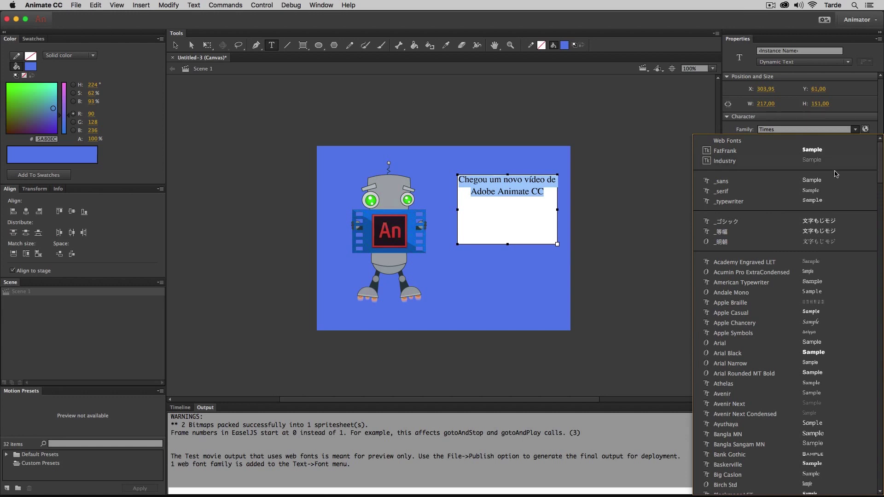
click(708, 154)
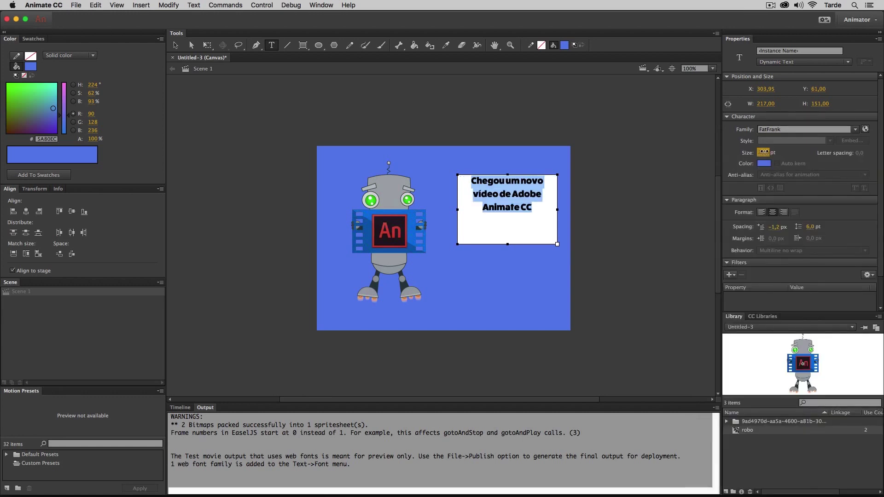
Set the text's size to 25 pt and its color to dark navy #000033.
drag(763, 153, 763, 152)
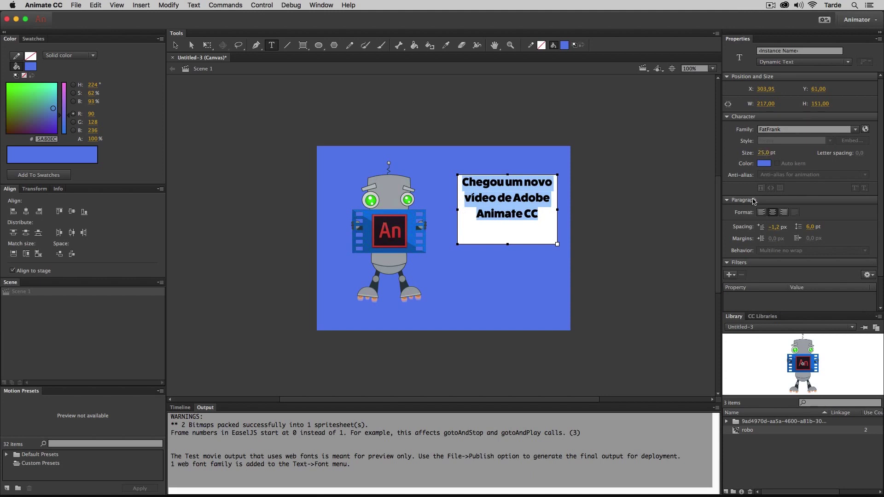
click(764, 164)
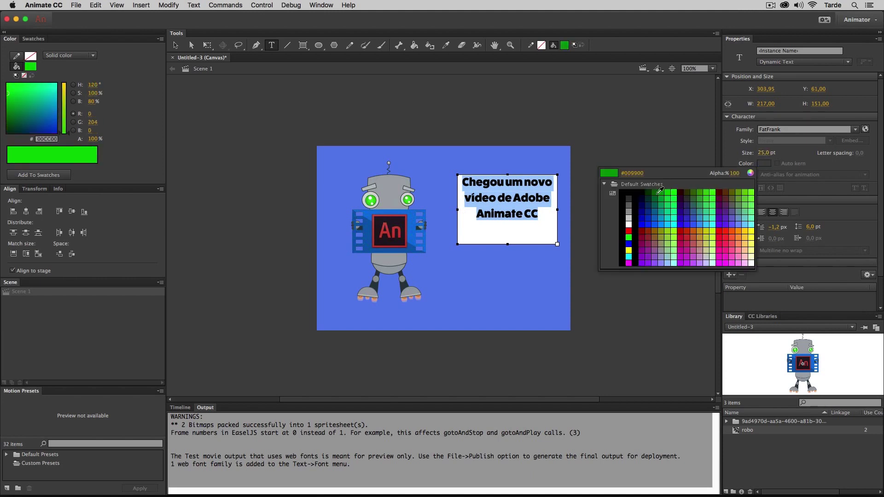
click(642, 201)
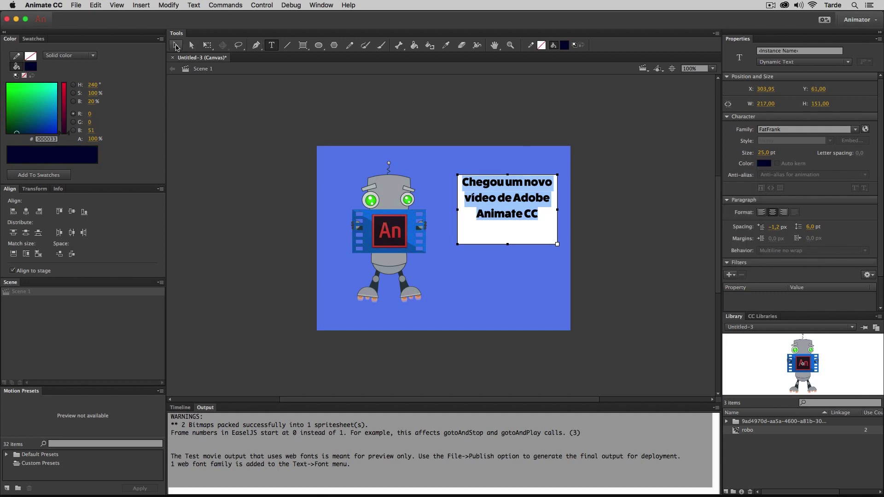
click(175, 46)
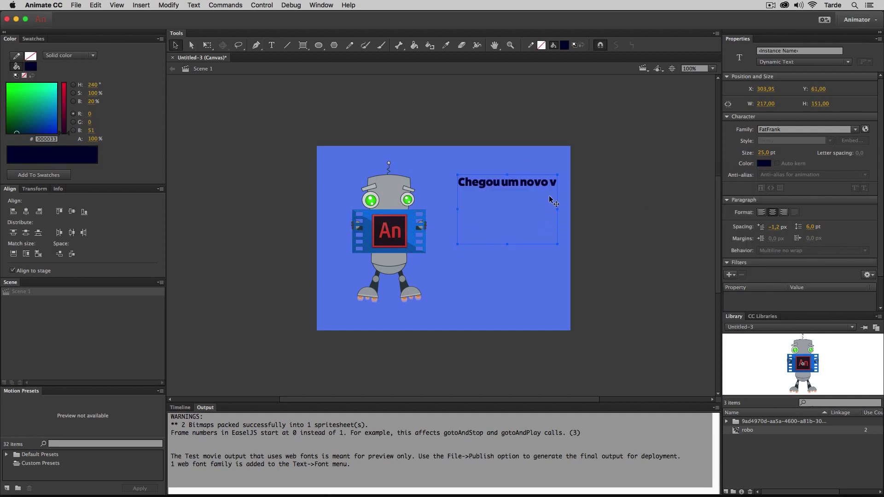
Break the text into the lines "Chegou um", "novo vídeo de" and "Adobe Animate CC", widening the text box to about 240 px.
double_click(549, 182)
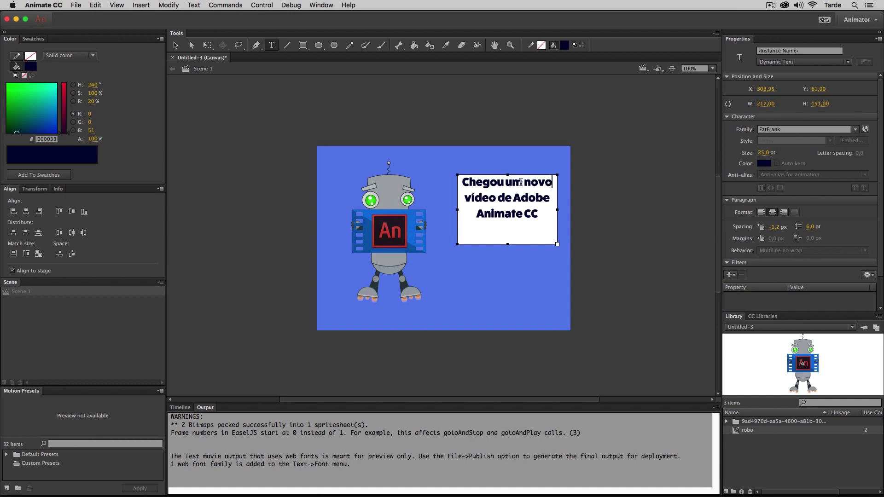
key(Return)
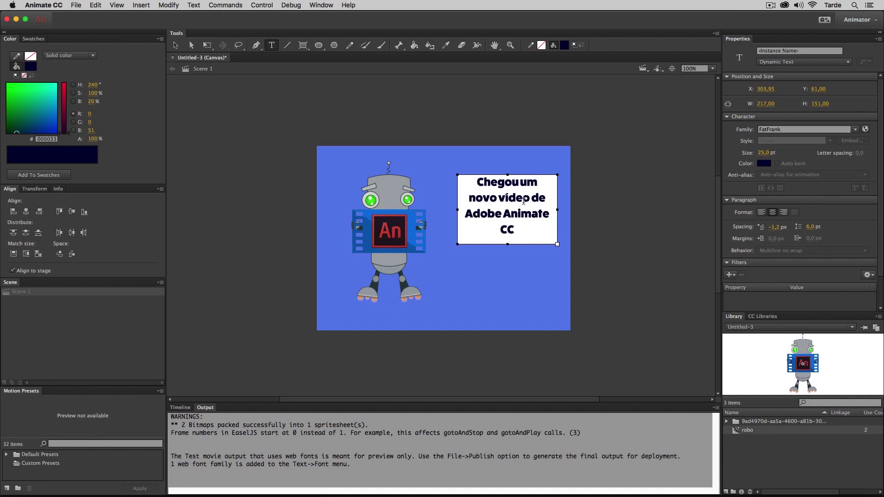
click(531, 197)
key(Return)
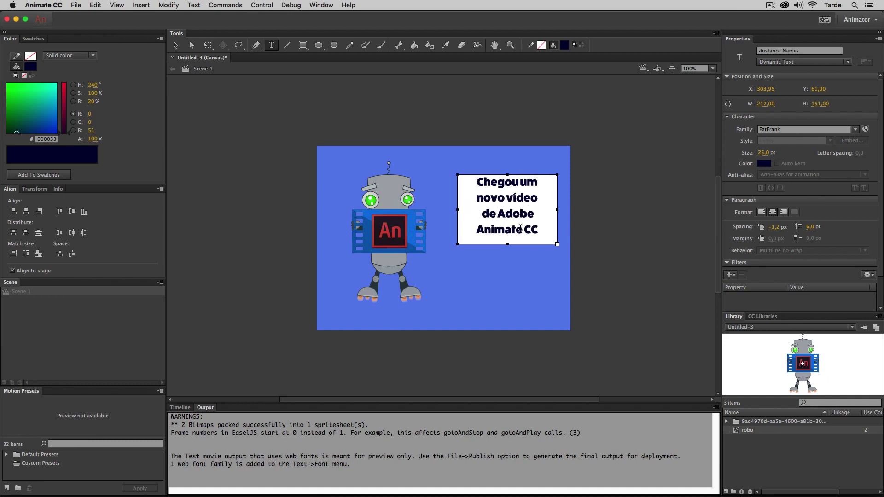
click(499, 214)
key(Return)
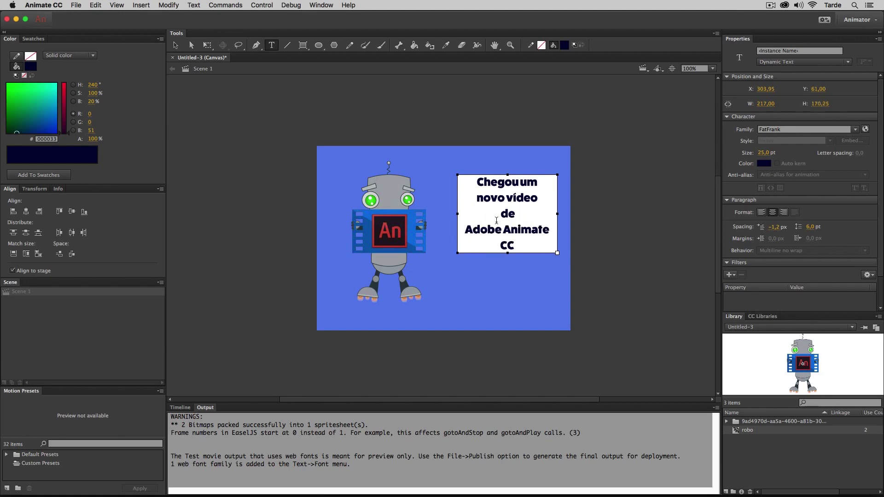
drag(561, 214, 568, 213)
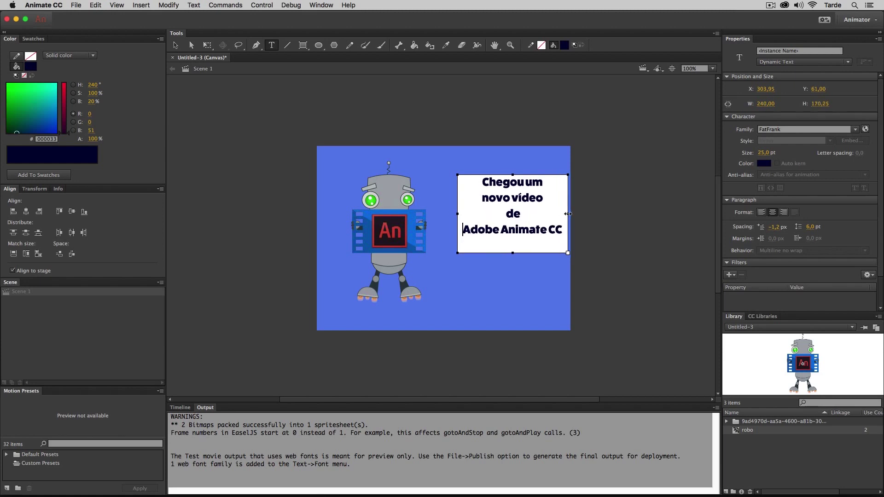
click(507, 214)
key(BackSpace)
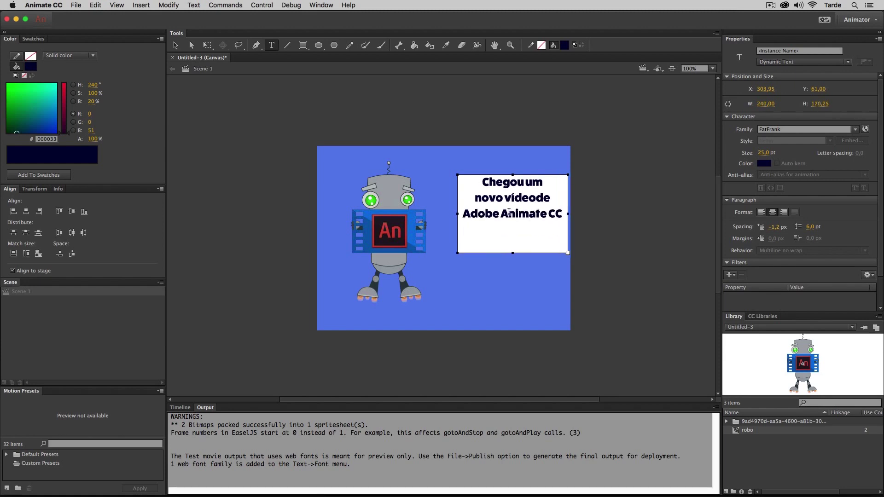
click(175, 44)
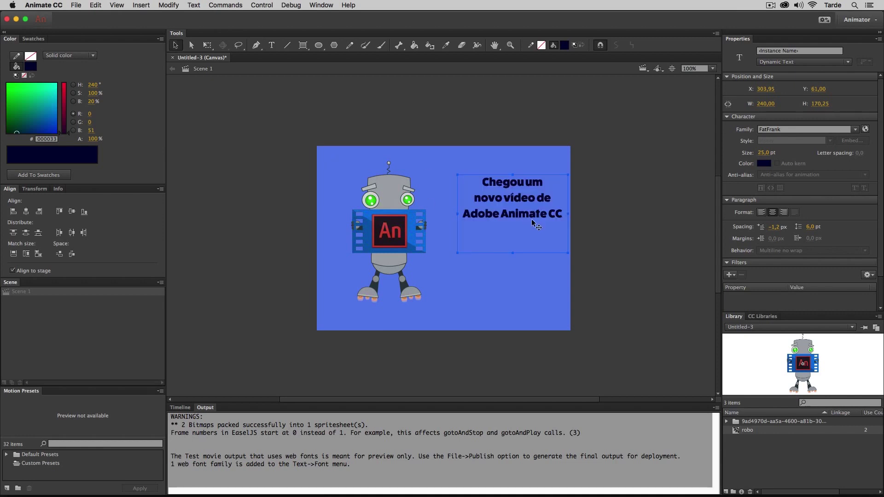
Fit the text box to about X 291 and 237 px wide, and set its line spacing to 17 pt.
double_click(523, 230)
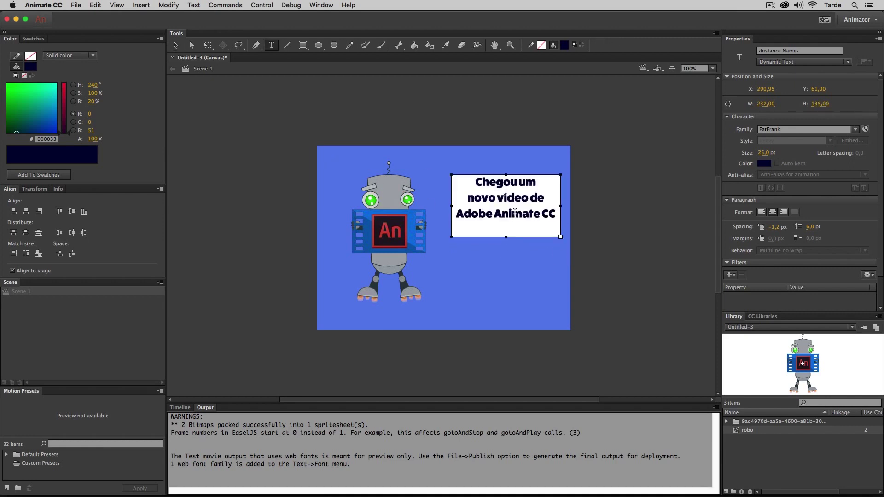
key(ctrl+a)
drag(761, 153, 761, 153)
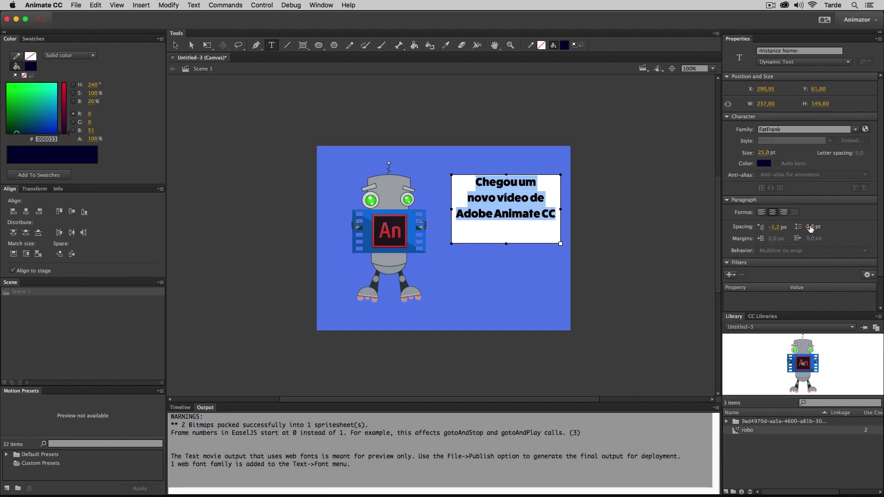
drag(809, 227, 814, 227)
click(191, 45)
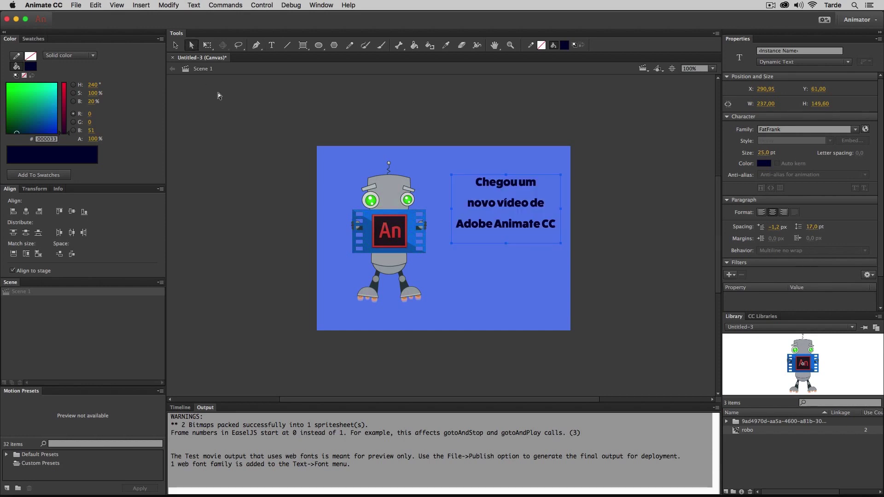
click(460, 130)
Convert the text beside the robot into a movie clip symbol named texto_chegou.
click(499, 184)
click(180, 408)
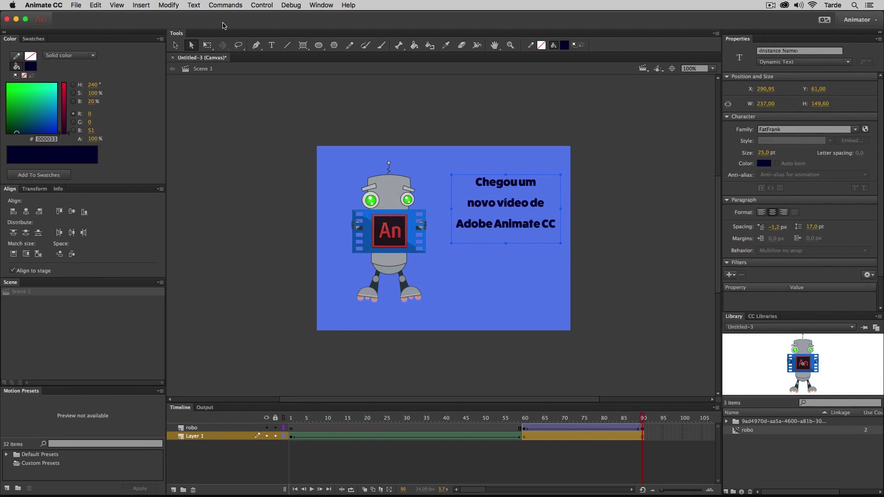
click(178, 7)
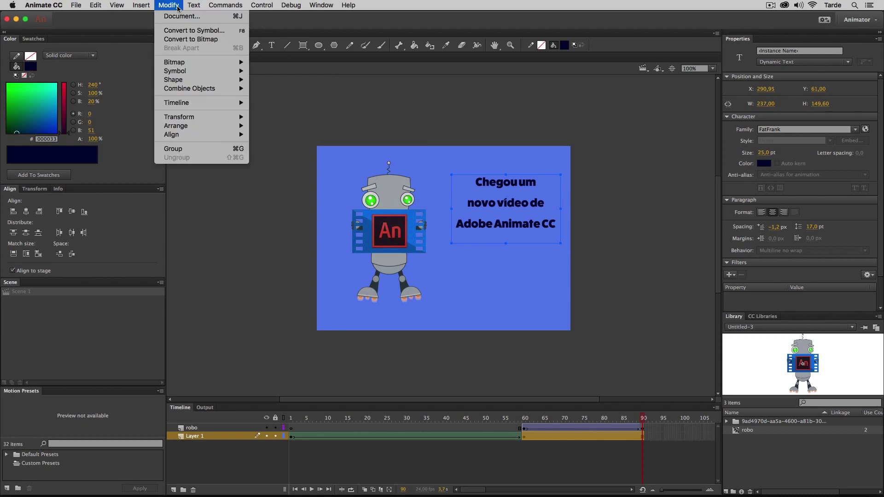
click(182, 31)
text(text)
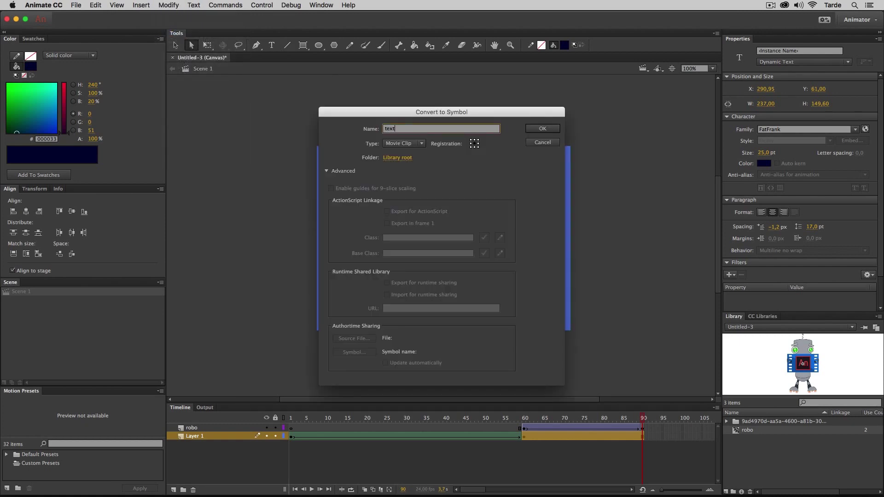
text(e)
key(BackSpace)
text(o_chegou)
key(Return)
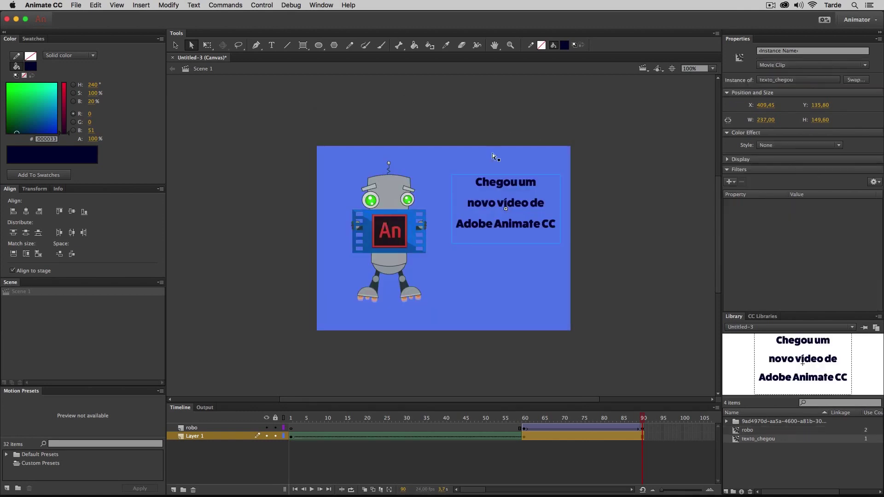
Remove the text instance from Layer 1 and add a layer named texto above the robo layer.
key(Delete)
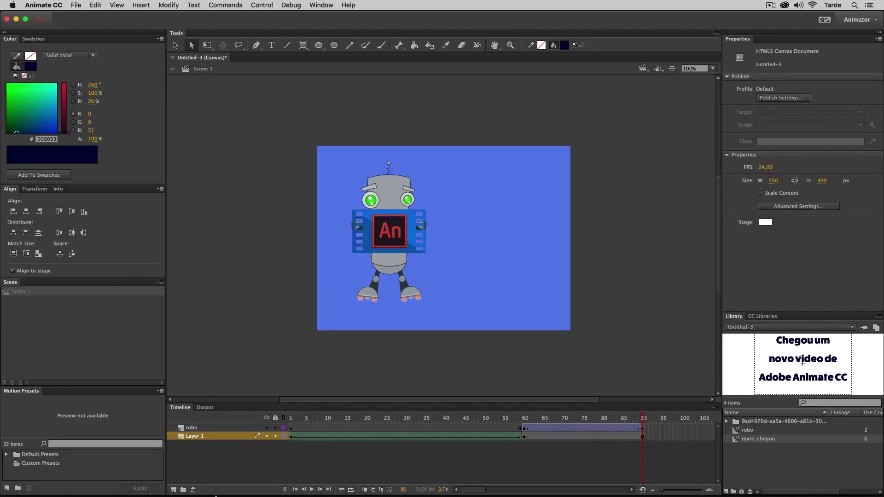
click(173, 490)
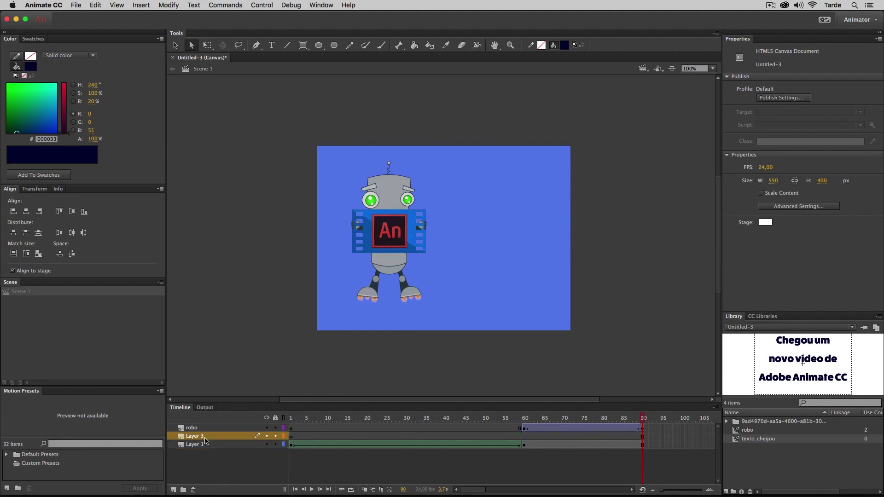
mouse_move(205, 441)
mouse_down()
mouse_move(208, 430)
mouse_move(199, 431)
mouse_up()
double_click(198, 430)
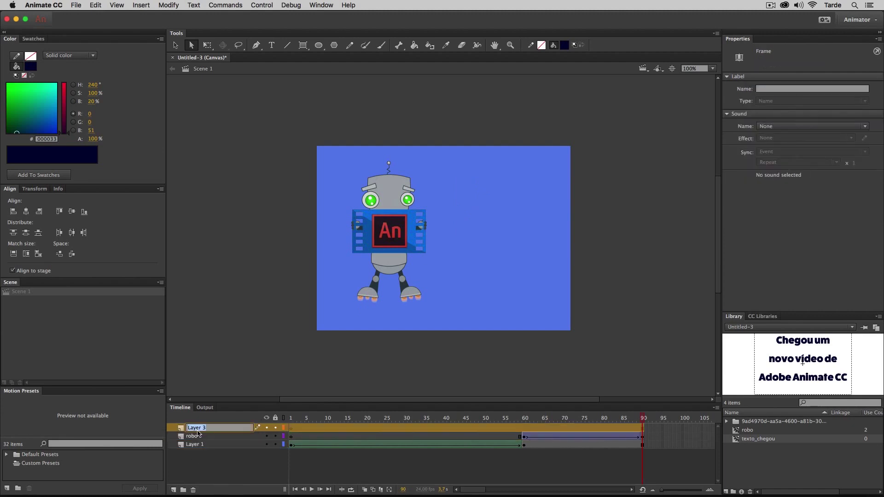
text(texto)
key(Return)
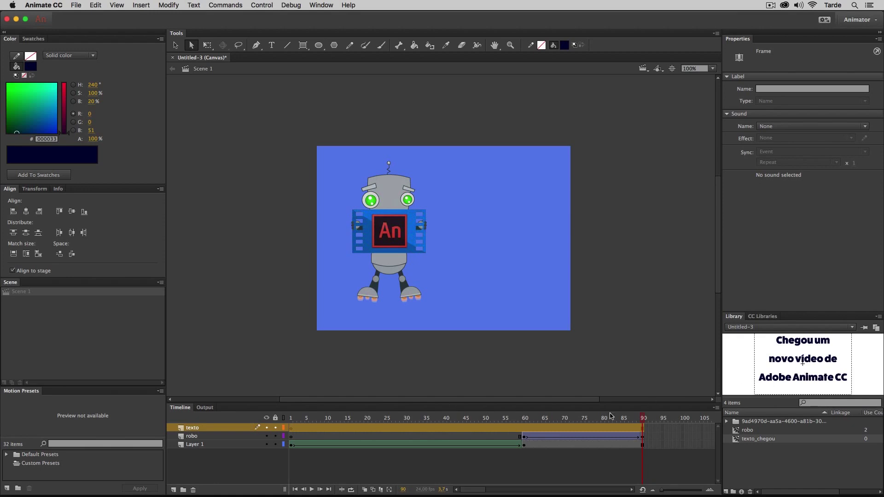
Place the texto_chegou symbol beside the robot on the texto layer and move its starting keyframe to frame 83.
click(647, 419)
drag(799, 354, 515, 208)
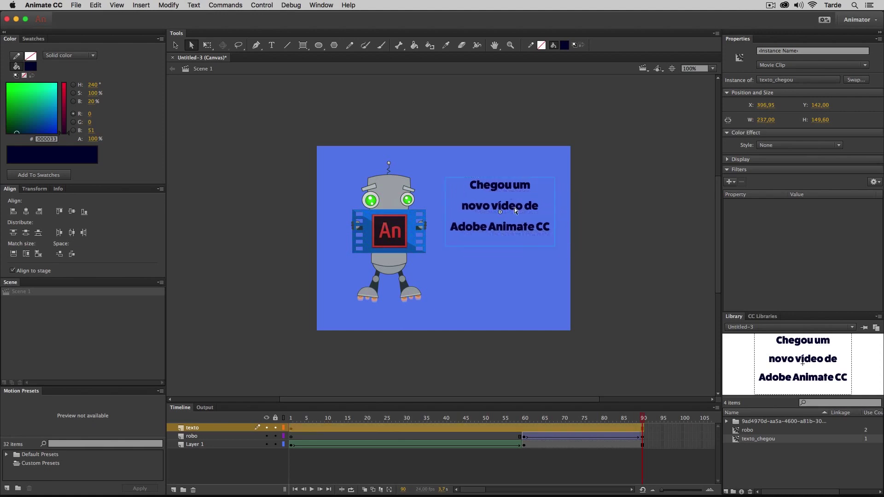
click(291, 430)
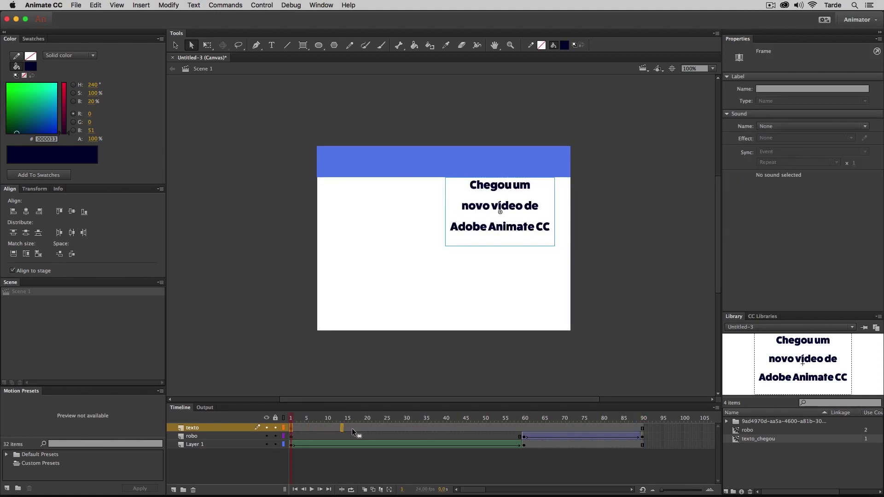
drag(605, 420, 616, 420)
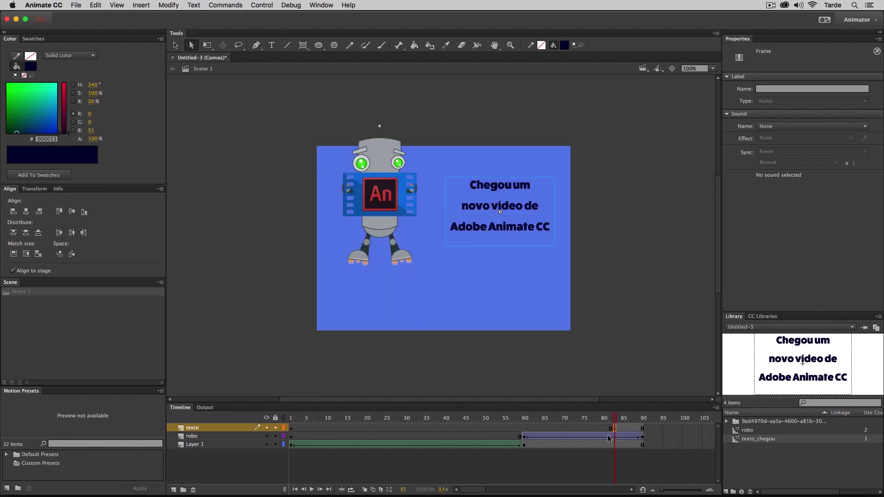
Raise the text in its frame 83 keyframe to about Y 134 and set its alpha to 0%.
drag(523, 209, 525, 205)
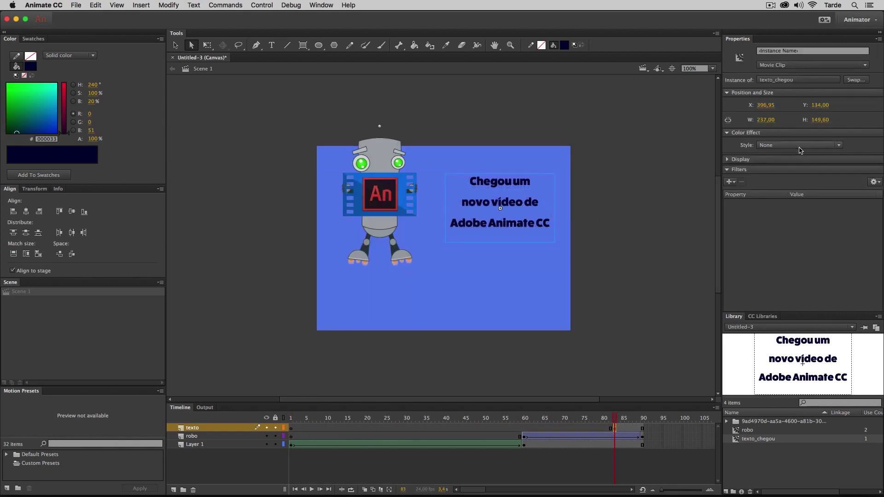
click(774, 145)
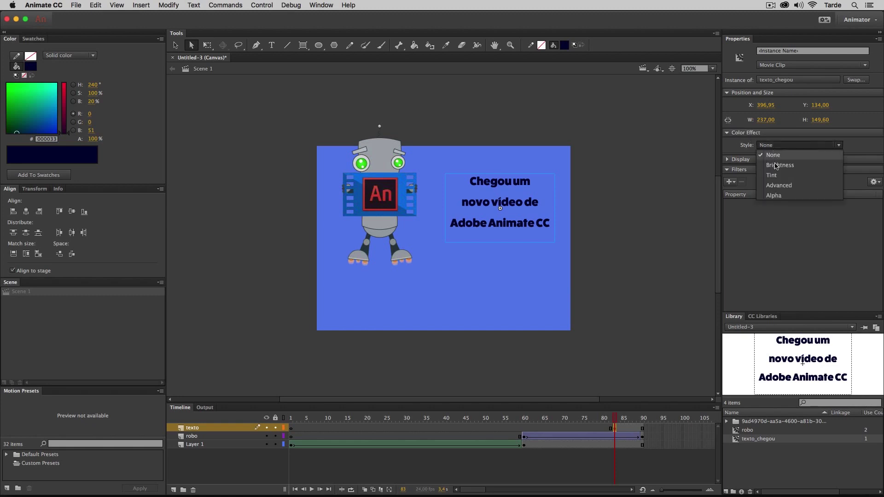
click(778, 192)
drag(845, 161, 690, 205)
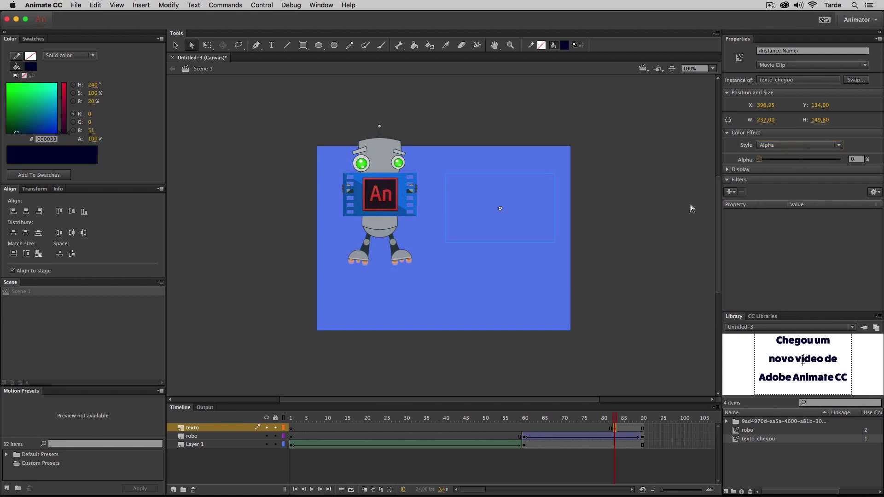
Insert a keyframe at frame 115 of the texto layer and set the text's alpha there to 100%.
click(618, 419)
drag(619, 420, 647, 419)
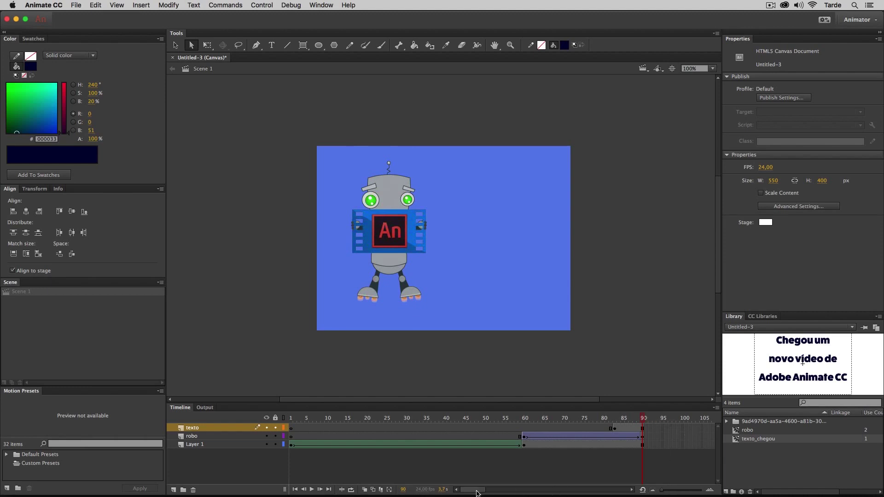
drag(473, 490, 484, 490)
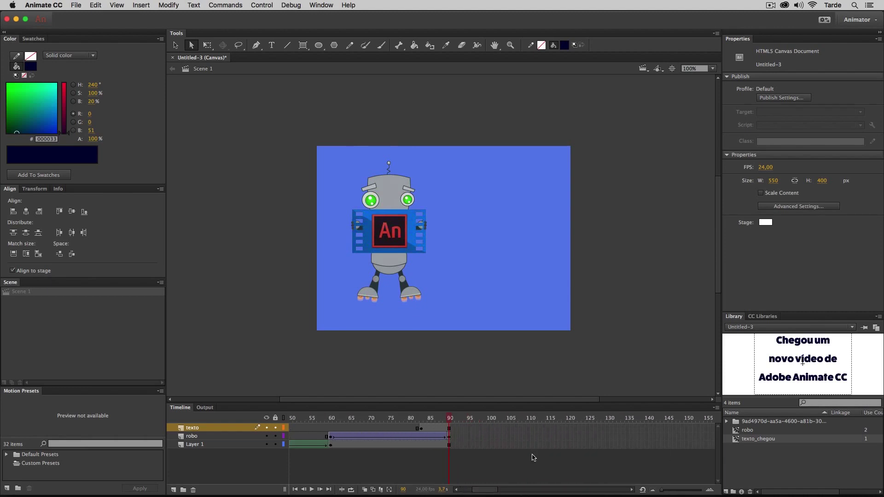
right_click(548, 430)
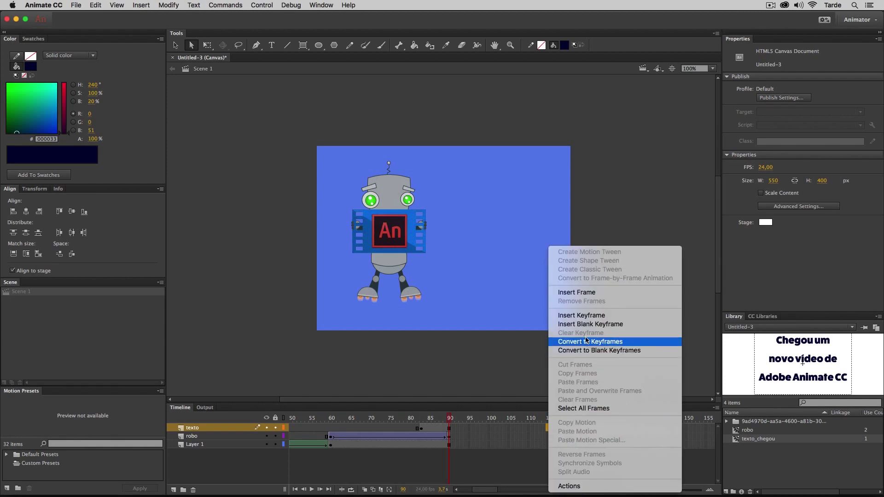
click(579, 316)
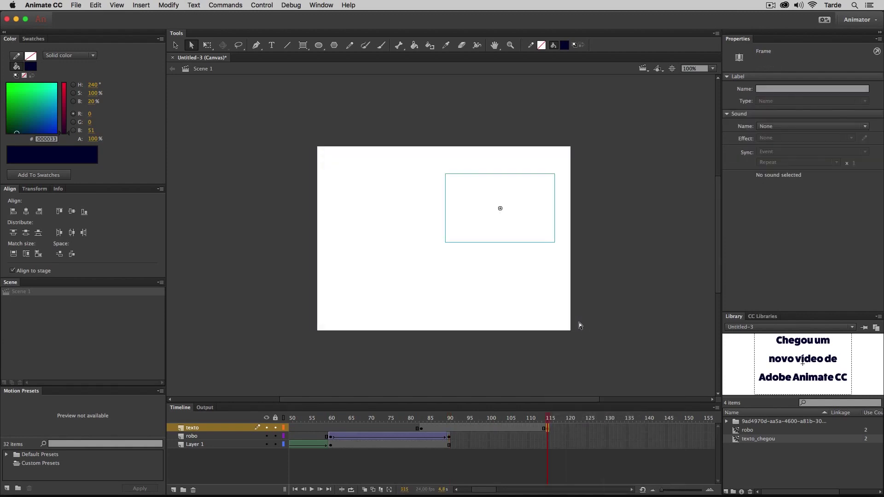
click(534, 223)
drag(761, 160, 846, 161)
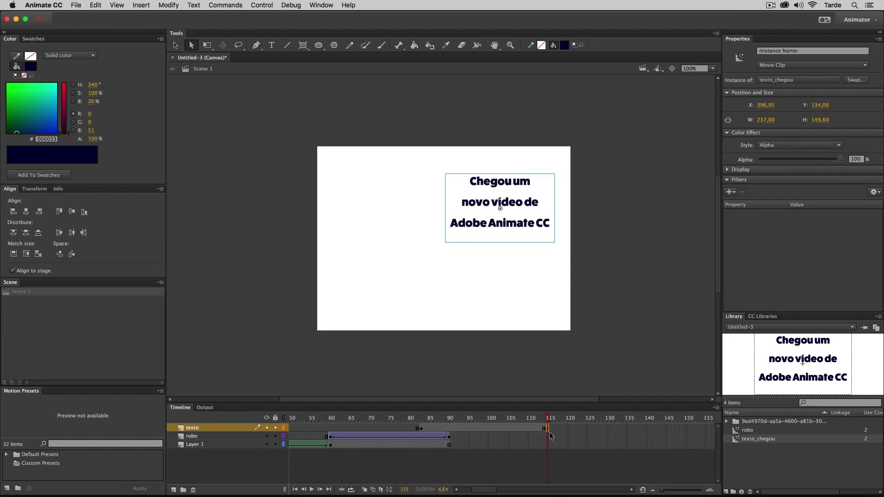
Create a classic tween between the texto layer's keyframes at frames 83 and 115.
drag(547, 419, 515, 422)
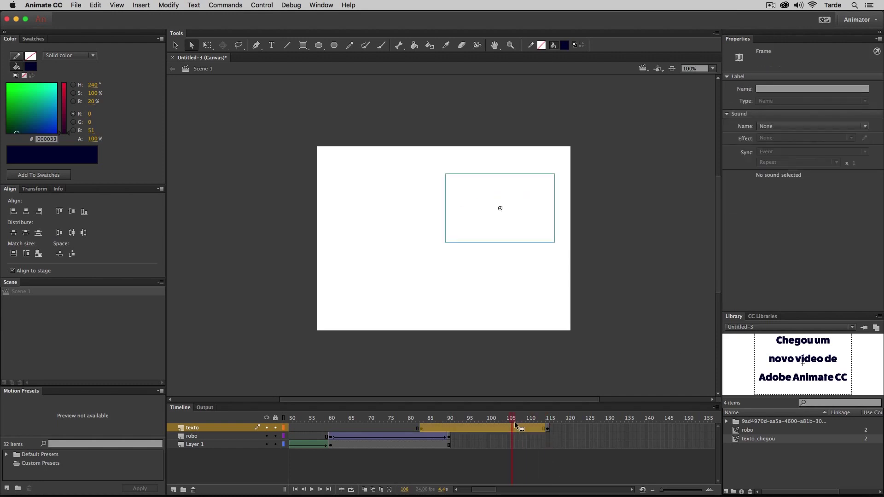
right_click(520, 428)
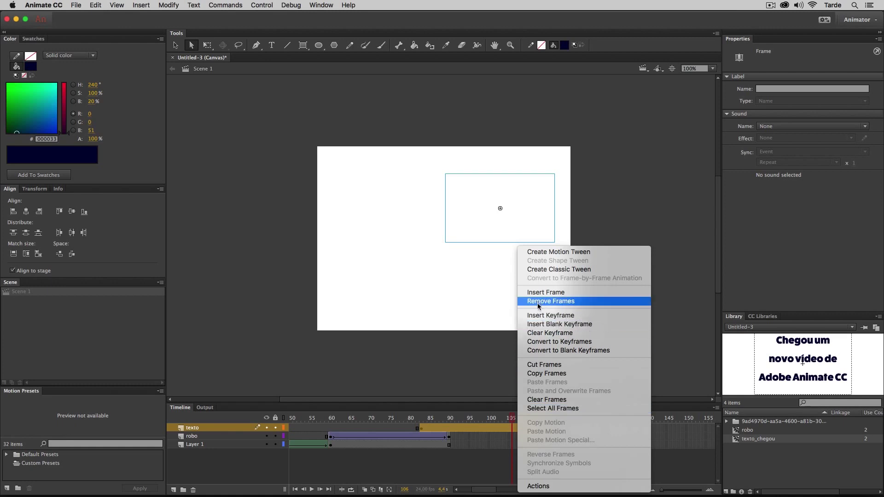
click(539, 271)
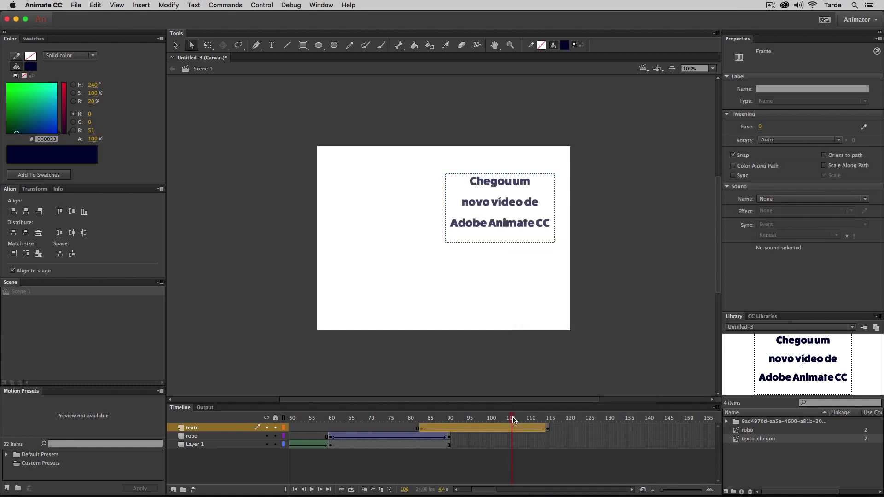
Extend the robo layer and Layer 1 to frame 115 by inserting frames.
drag(514, 420, 547, 420)
click(548, 436)
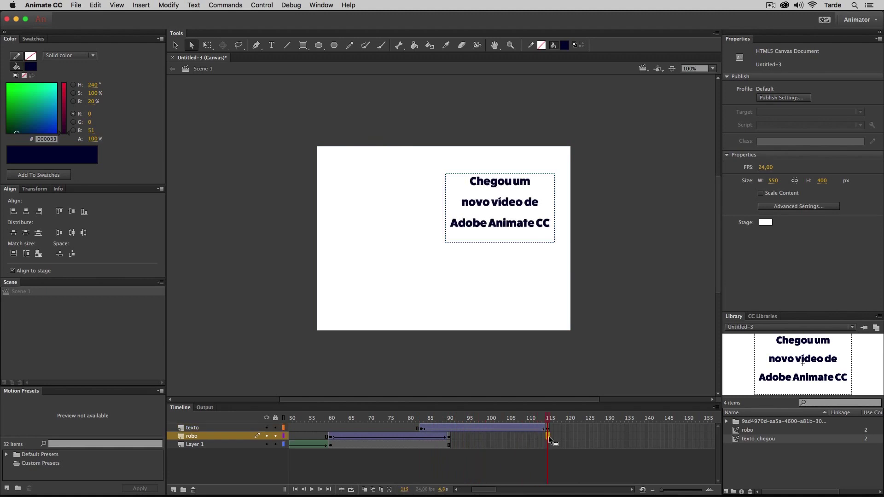
right_click(549, 438)
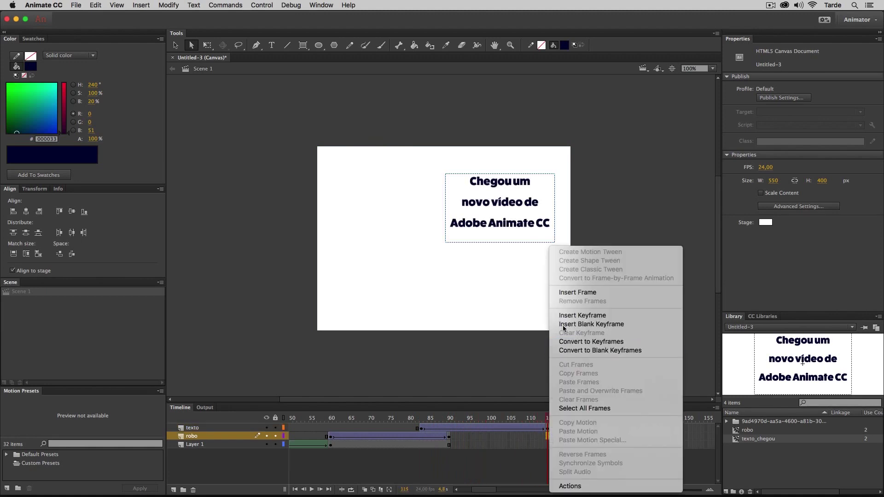
click(571, 292)
click(548, 444)
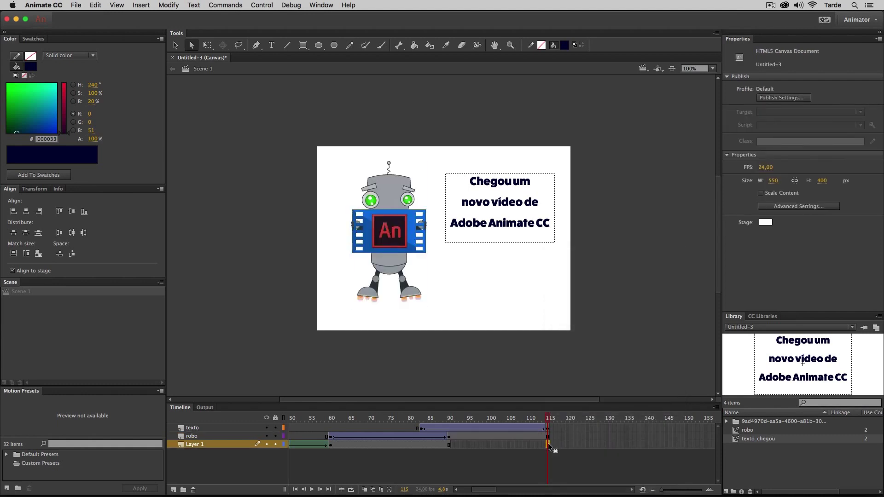
right_click(548, 443)
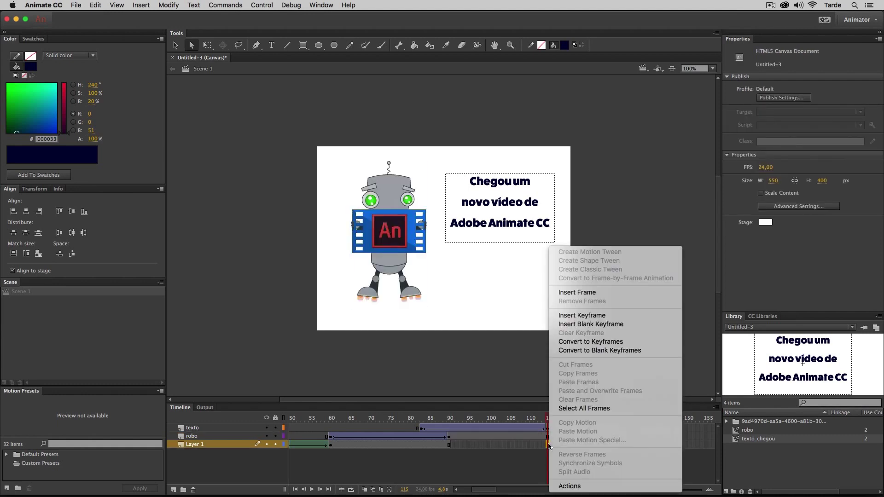
click(575, 294)
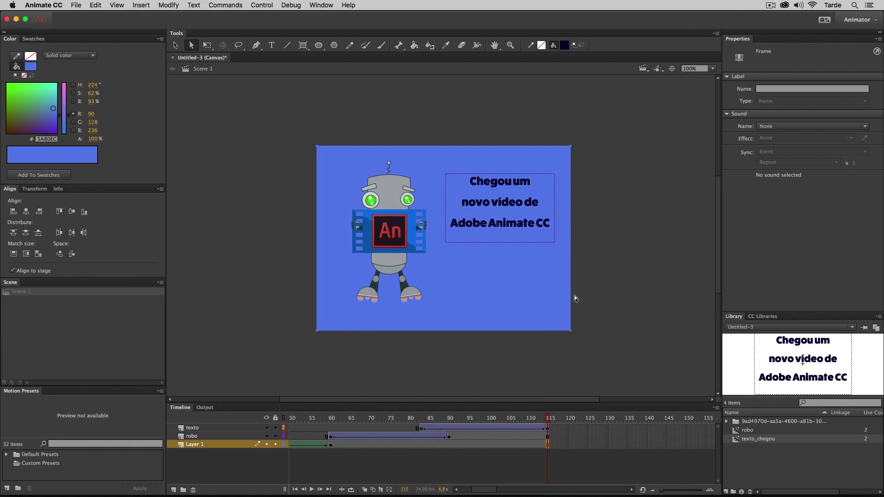
Lower the text in its frame 115 keyframe to about Y 186 and test the movie.
click(542, 376)
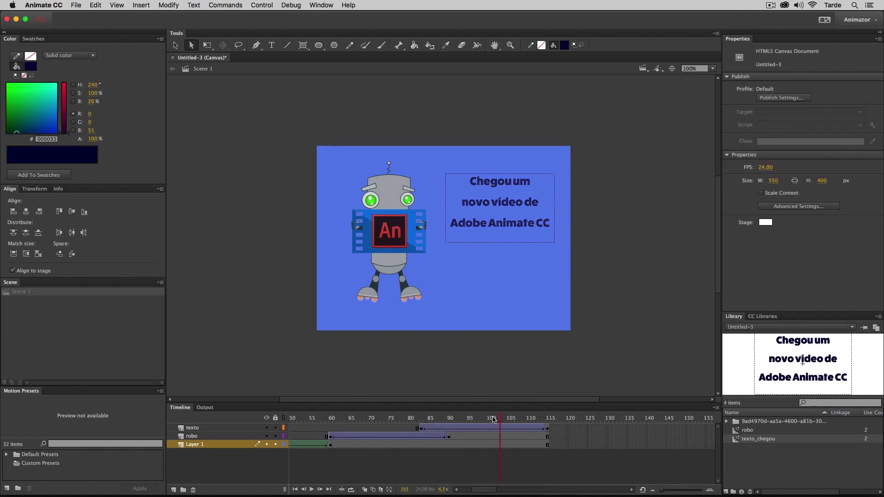
drag(507, 227, 507, 248)
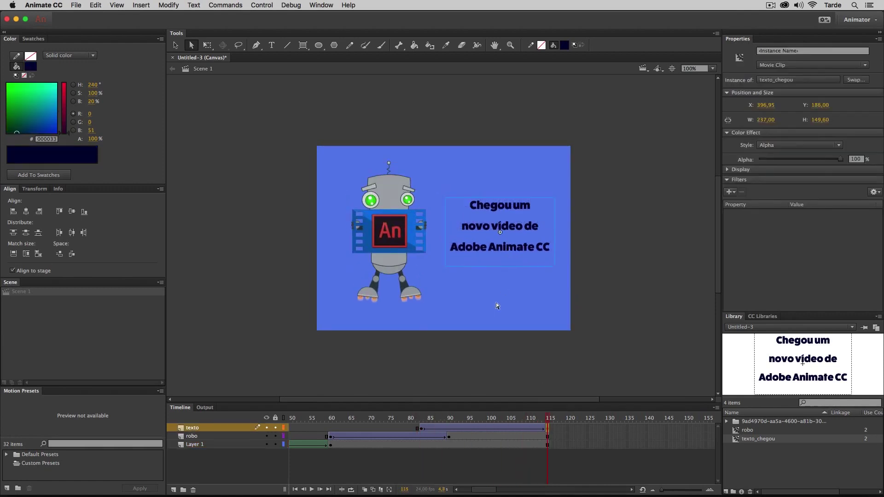
mouse_move(539, 428)
mouse_down()
mouse_move(418, 429)
mouse_move(548, 430)
mouse_up()
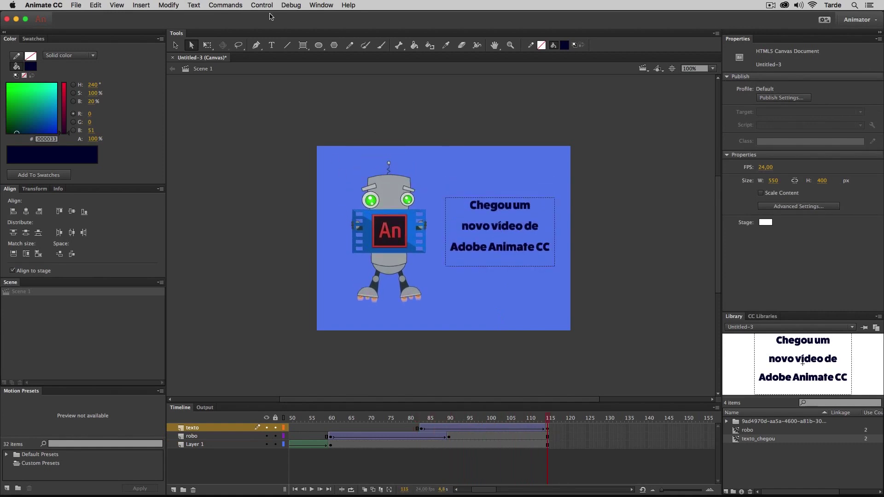
click(262, 5)
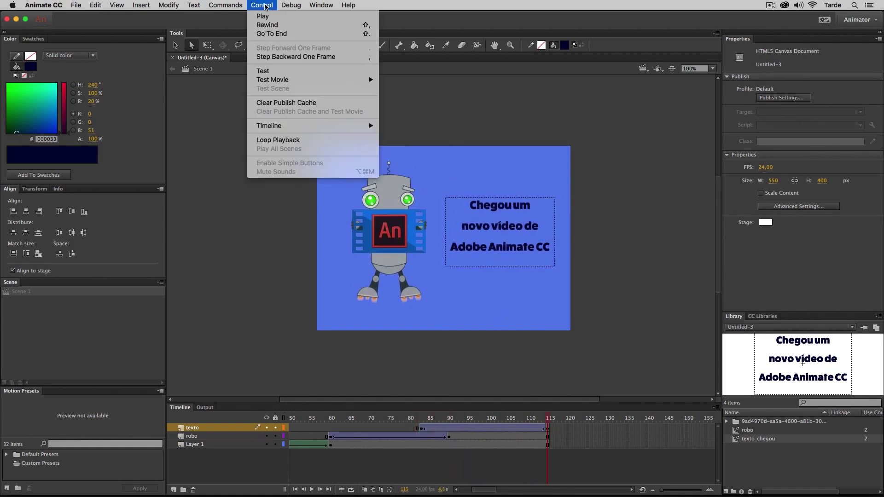
click(277, 71)
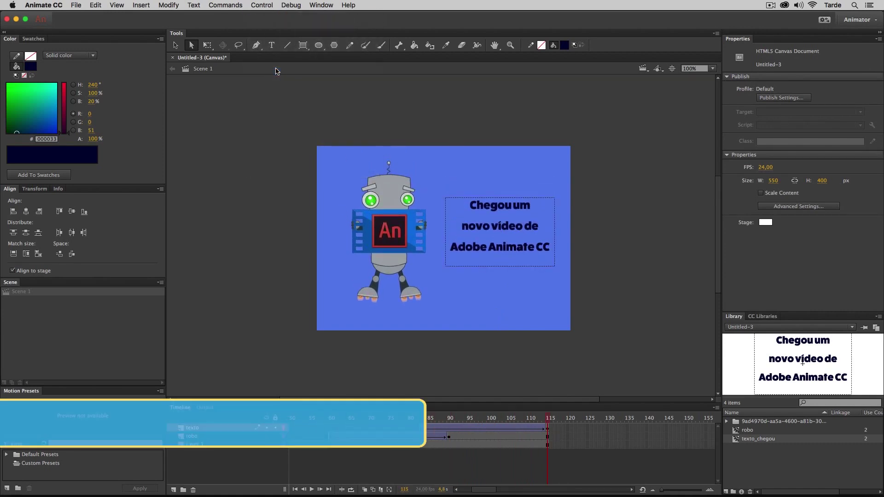